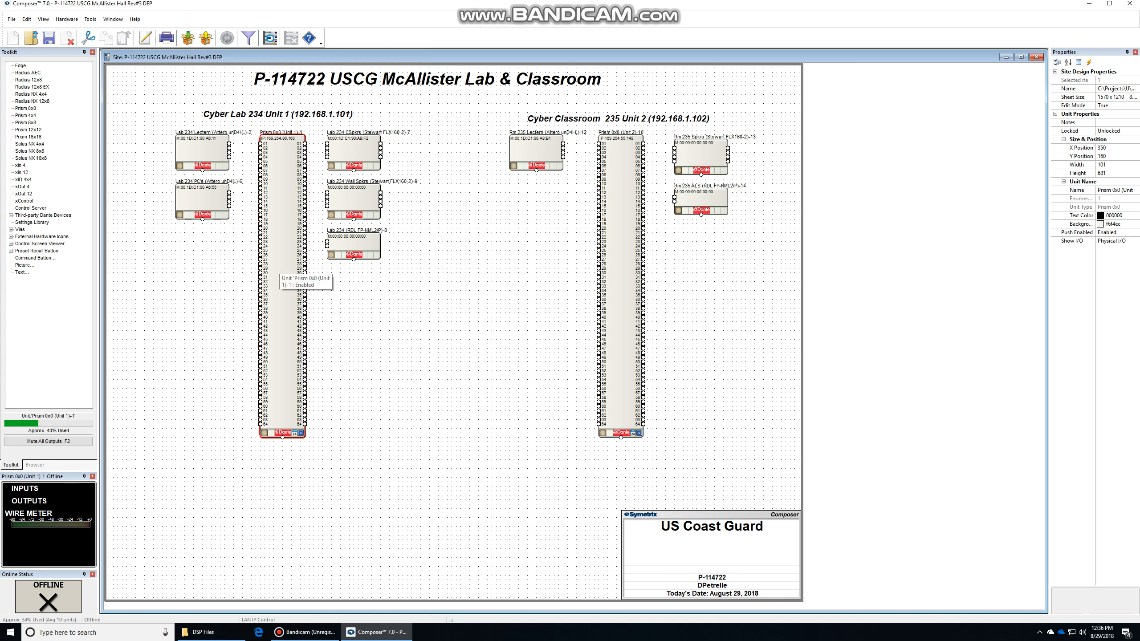
Step: Open the Volume super-module inside the Prism Unit 1 design
double_click(283, 276)
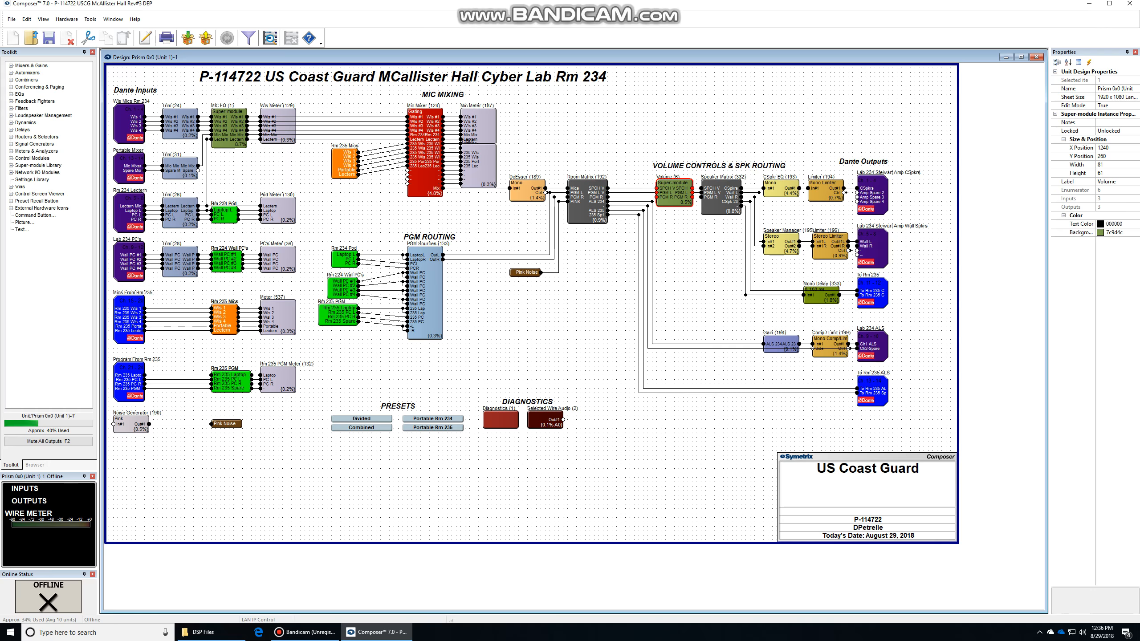
double_click(675, 193)
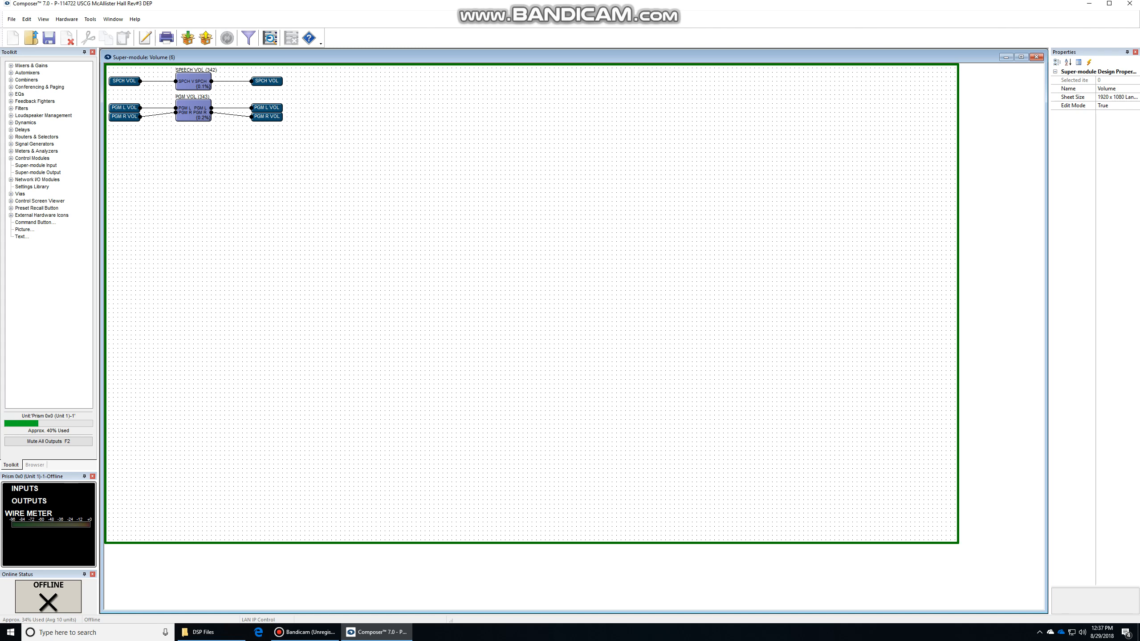
Step: Place a 1 Fader control input and a Scaler control process side by side below the PGM VOL module
double_click(32, 158)
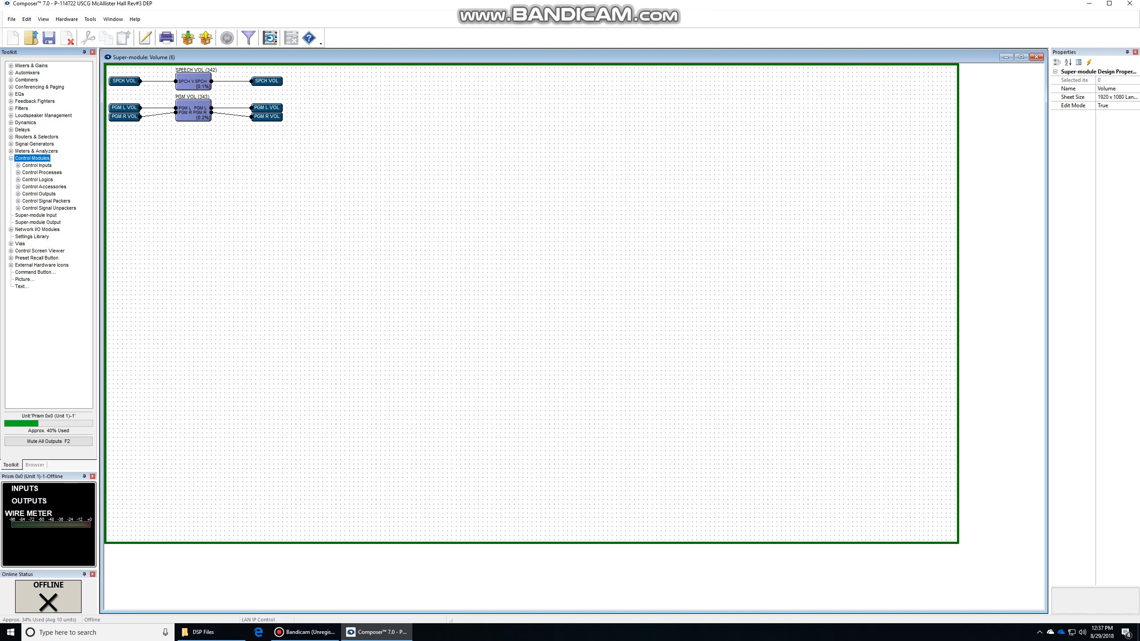
double_click(42, 172)
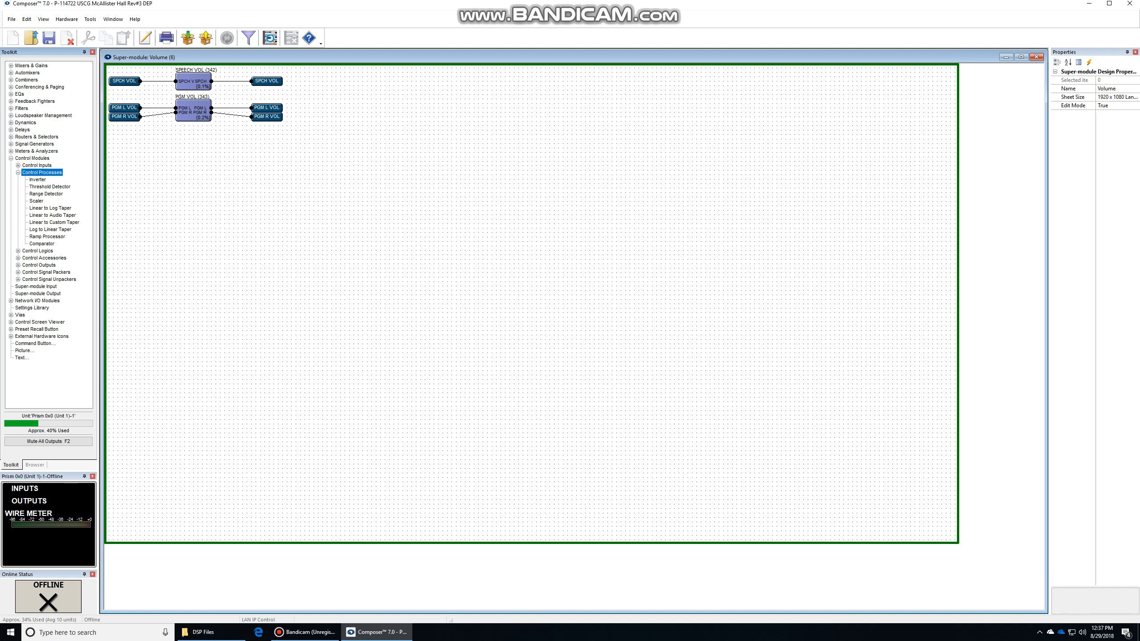
double_click(37, 165)
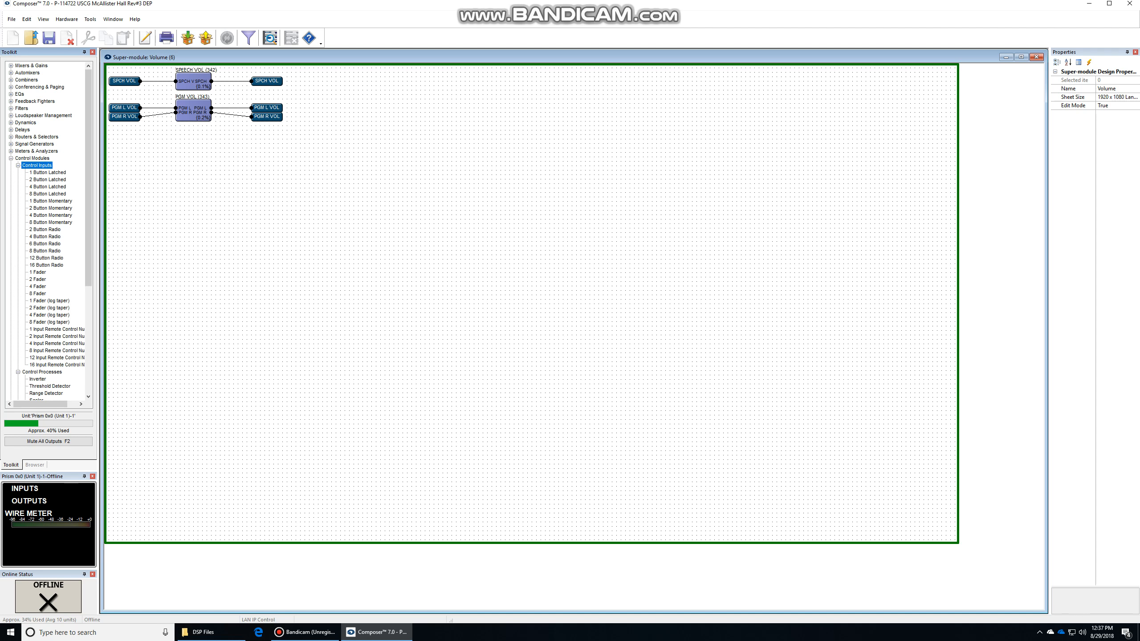
scroll(48, 231, down, 2)
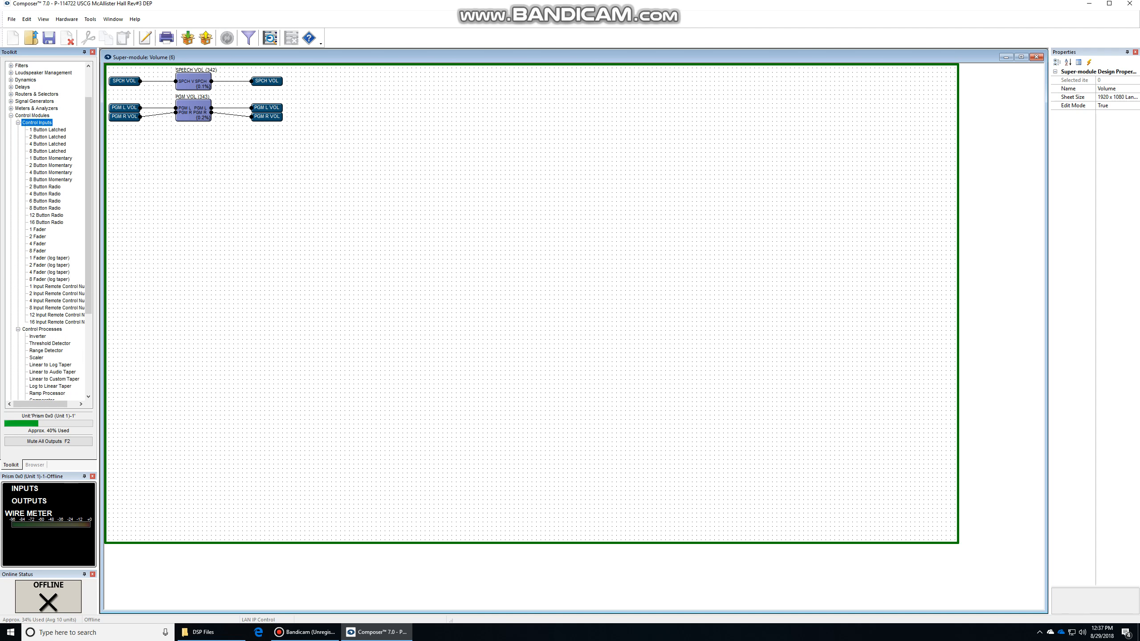
click(36, 358)
click(38, 230)
drag(38, 230, 137, 158)
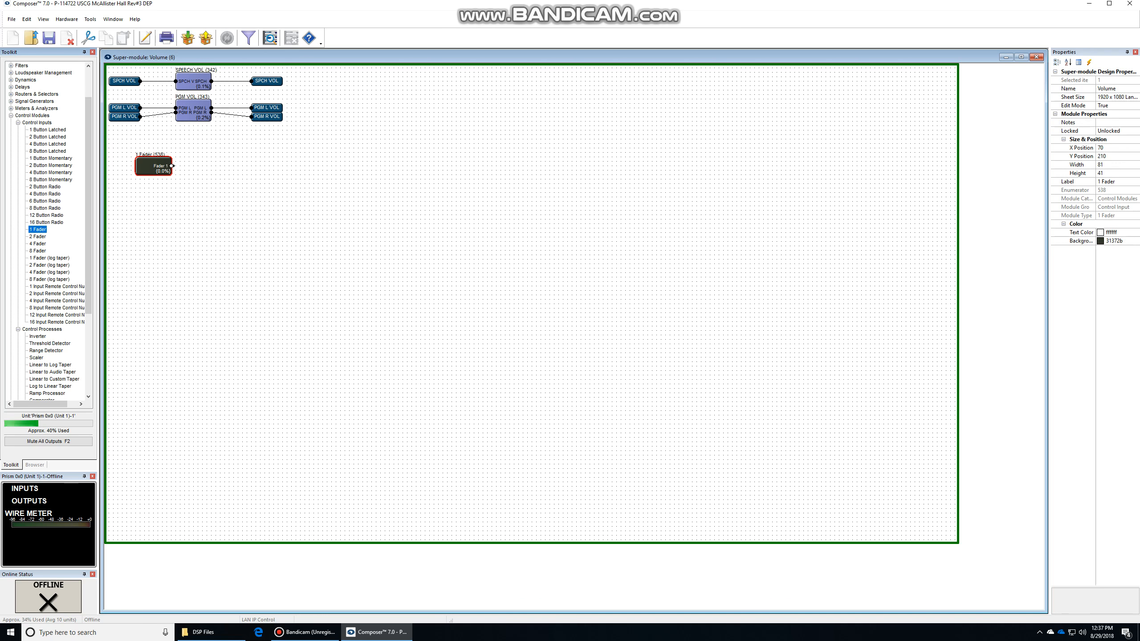
drag(37, 358, 194, 163)
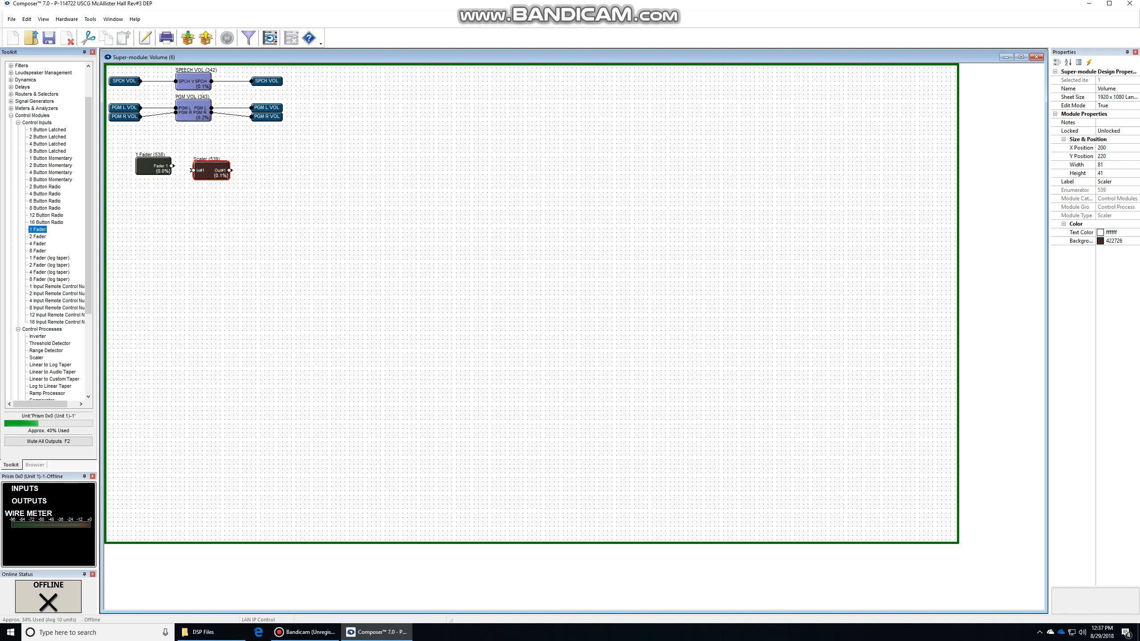
Step: Label the new 1 Fader module "Speech Fader"
click(153, 166)
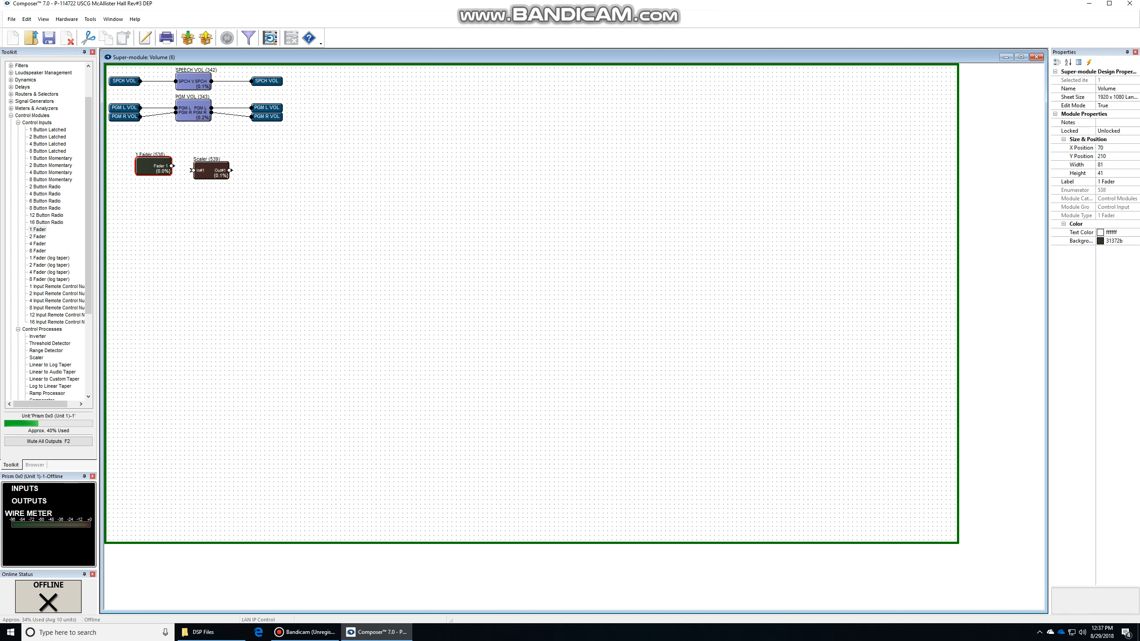
click(1118, 182)
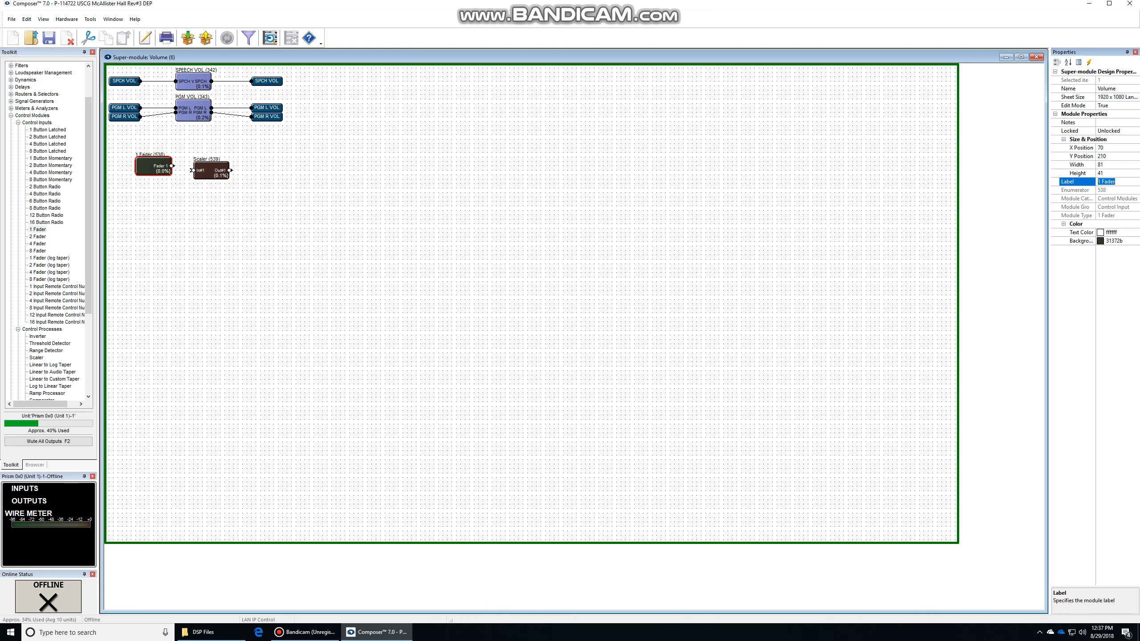
click(1081, 174)
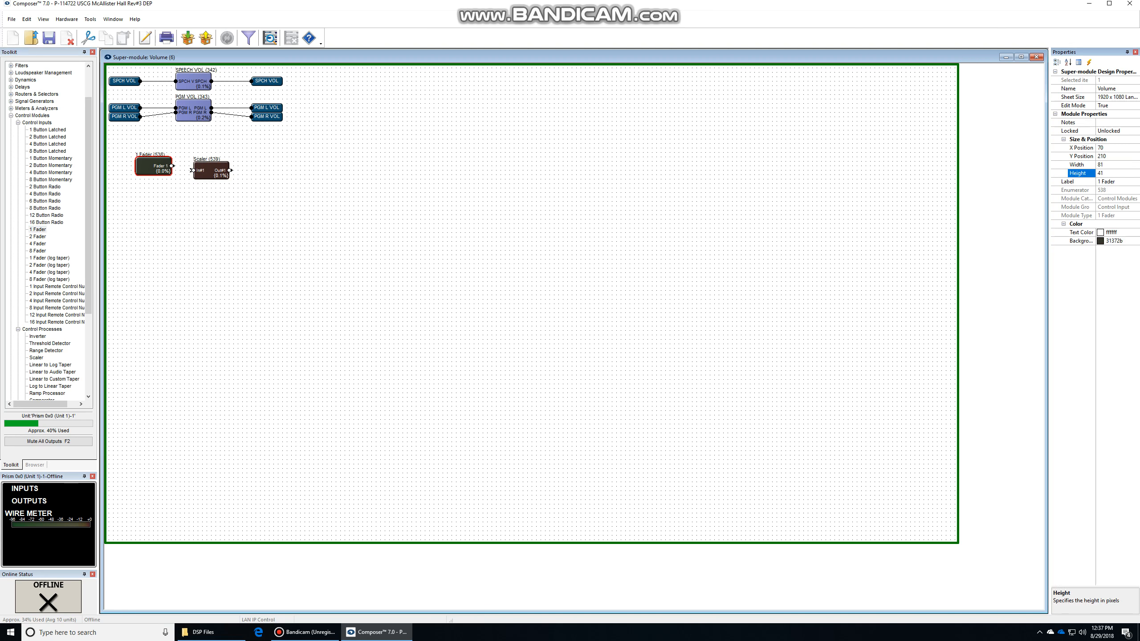
click(1118, 190)
click(1119, 181)
key(ctrl+a)
text(Speech Fa)
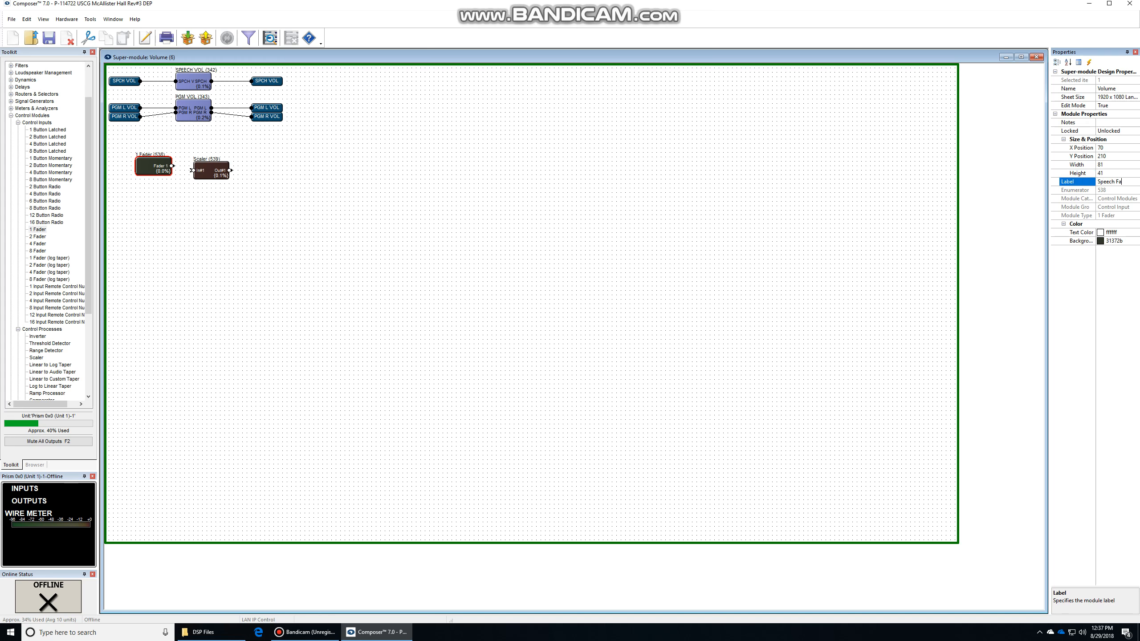
text(der)
key(Return)
Step: Label the scaler module "Speech Scaler" and wire the Speech Fader's output to its input
click(211, 170)
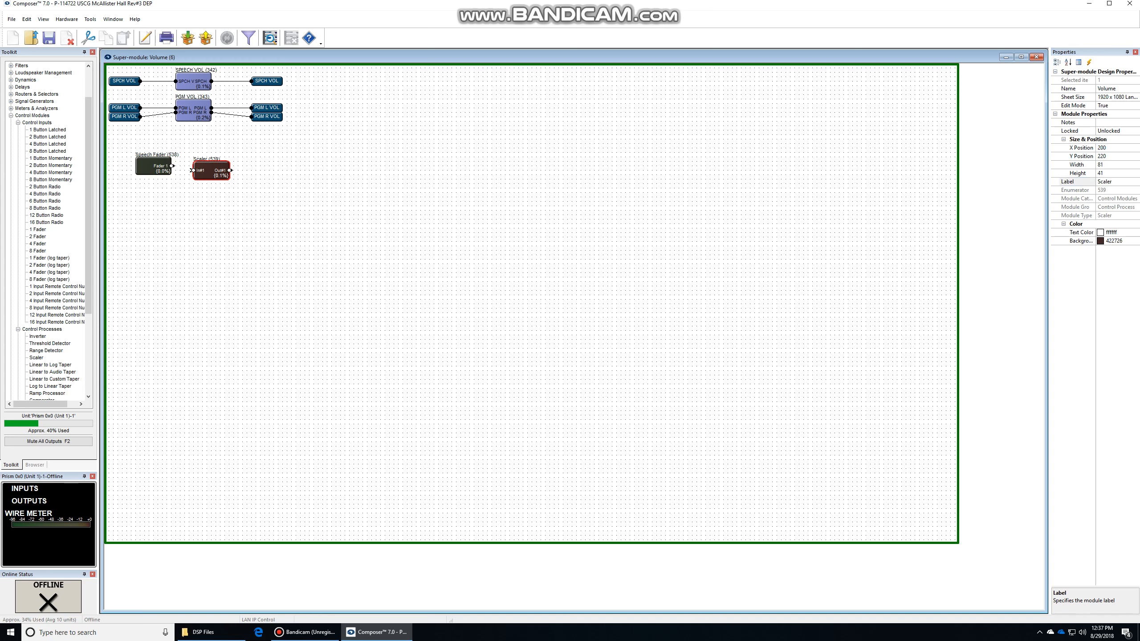
click(1111, 182)
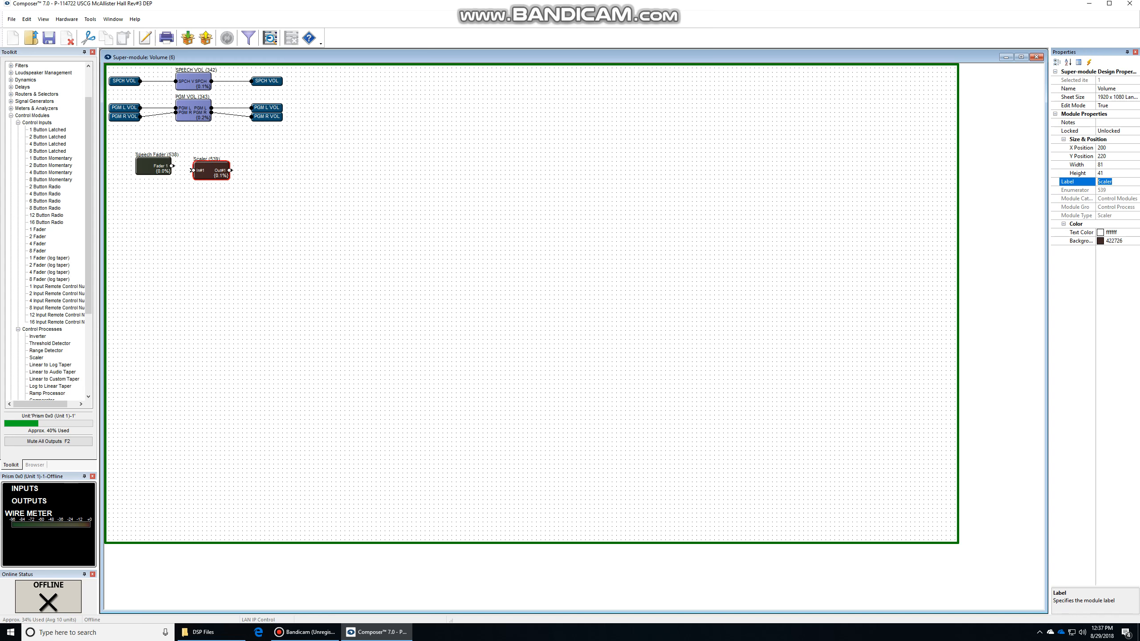
text(Speech Scaler)
key(Return)
drag(172, 166, 193, 171)
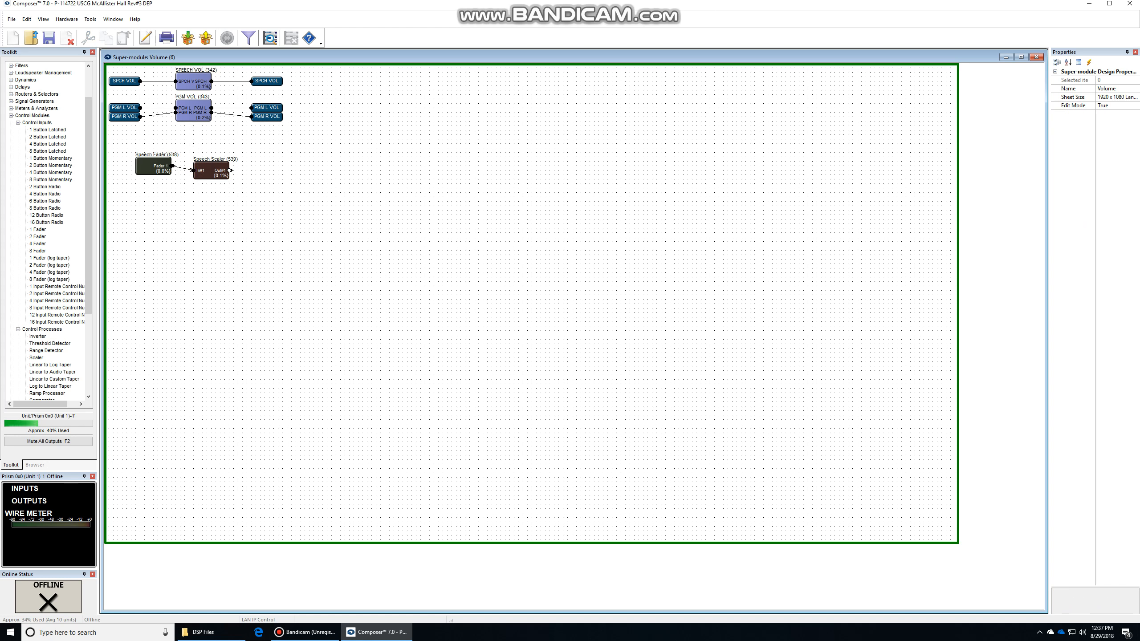
Step: Open the Speech Scaler and Speech Fader control windows and arrange them clear of the modules
click(151, 167)
click(211, 172)
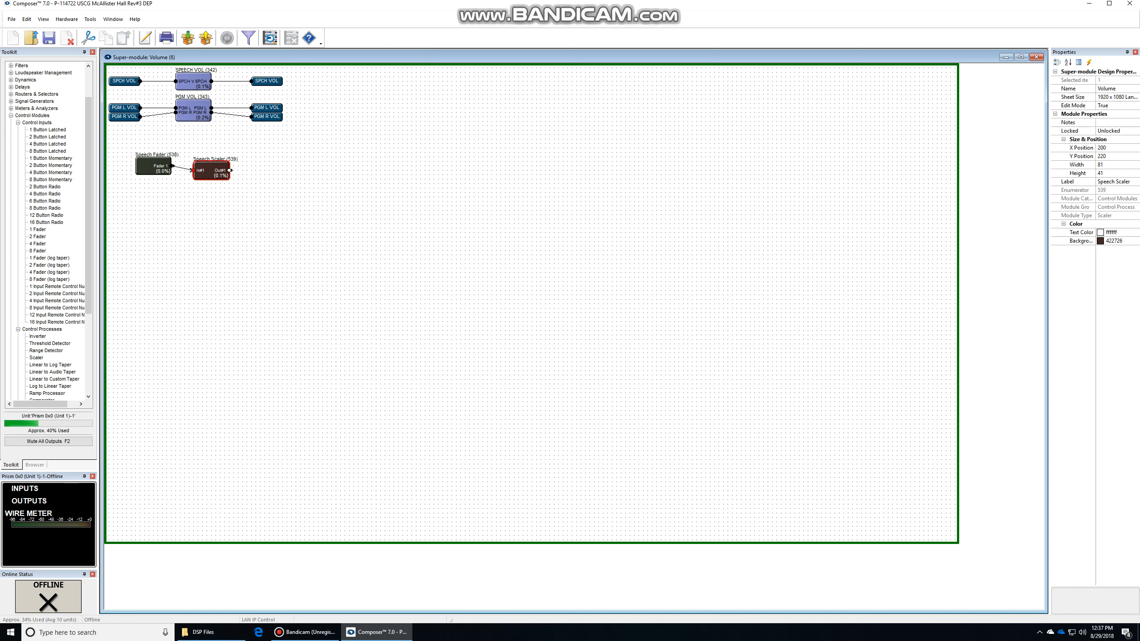
double_click(211, 172)
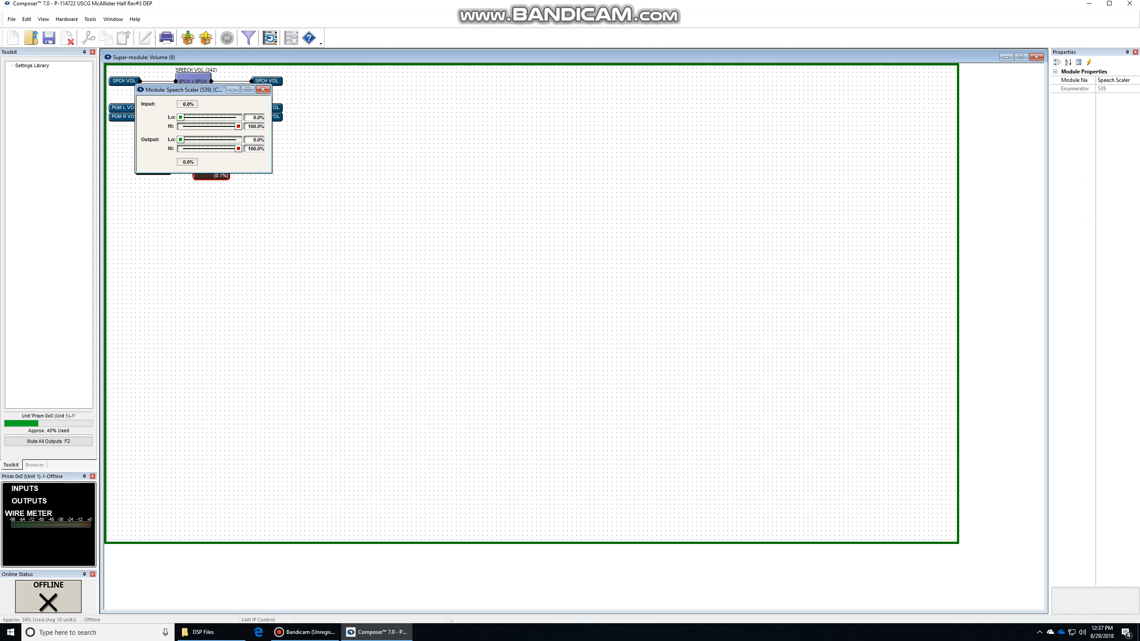
drag(188, 89, 391, 139)
double_click(153, 166)
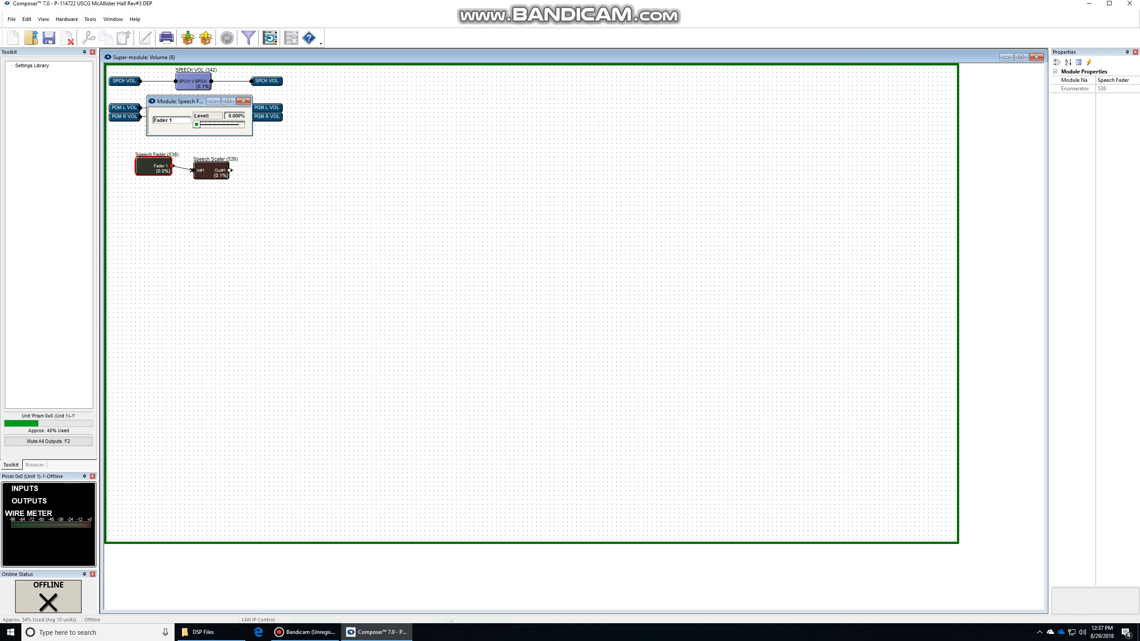
drag(180, 101, 484, 281)
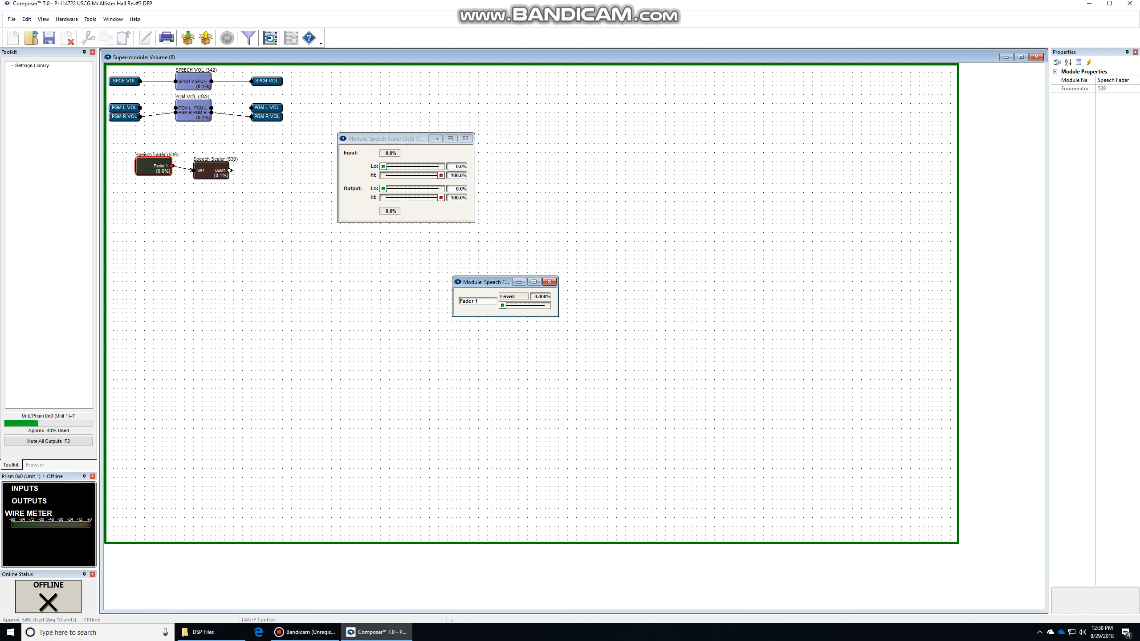
click(386, 139)
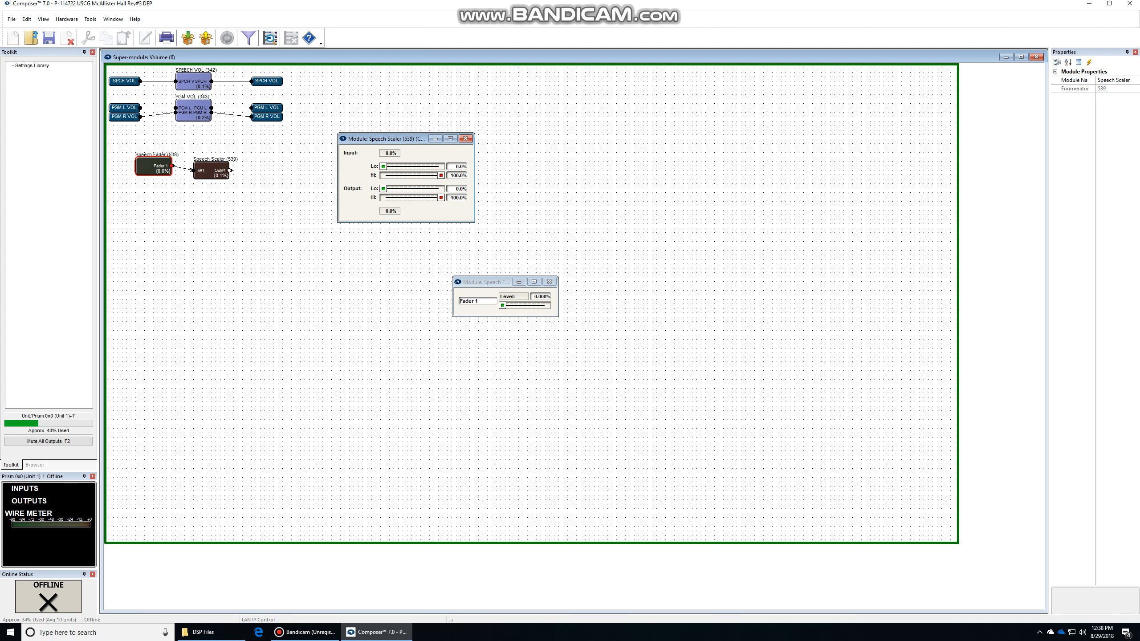
drag(386, 139, 441, 145)
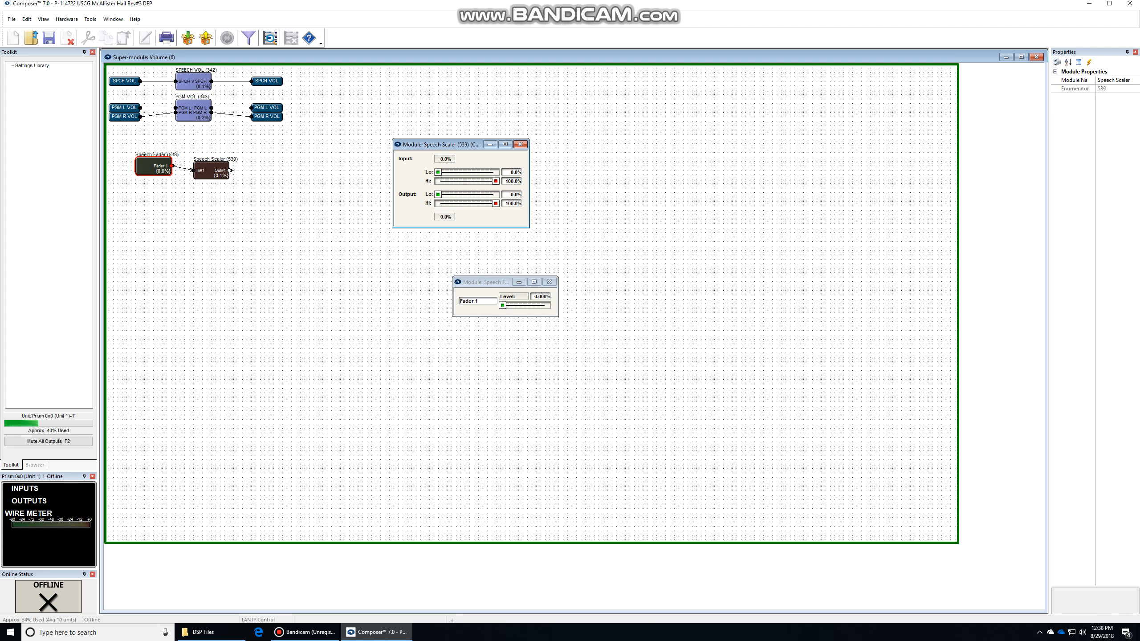
Step: Lower the SPEECH VOL channel to Off and set the Speech Scaler's output limits to about 10.8% low and 83.8% high
double_click(193, 82)
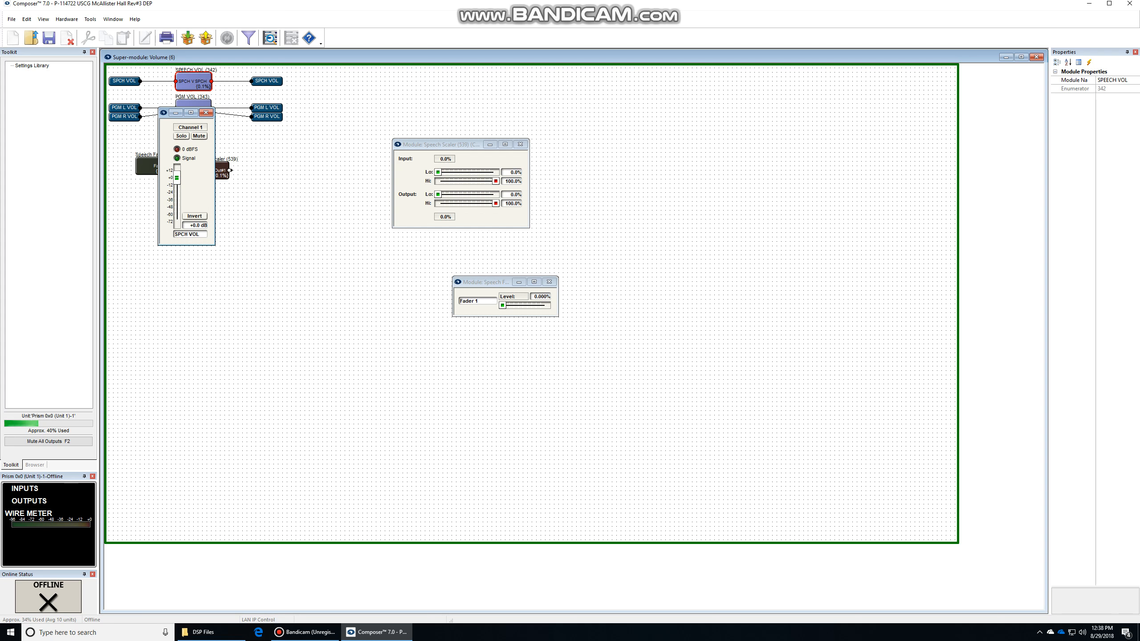
drag(177, 178, 176, 222)
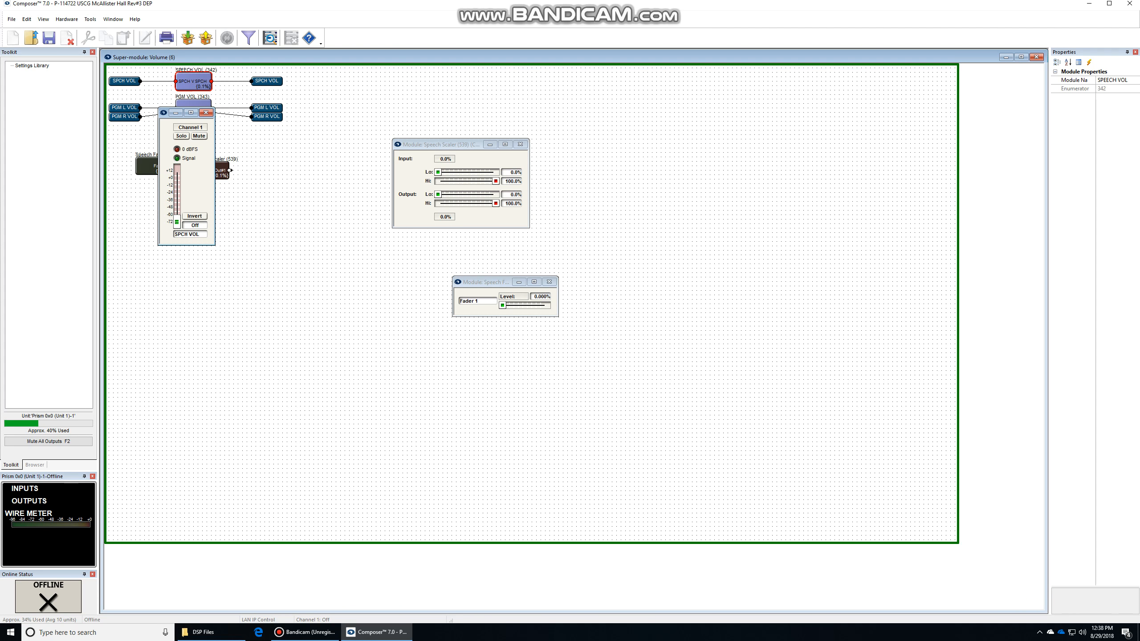
drag(439, 194, 486, 203)
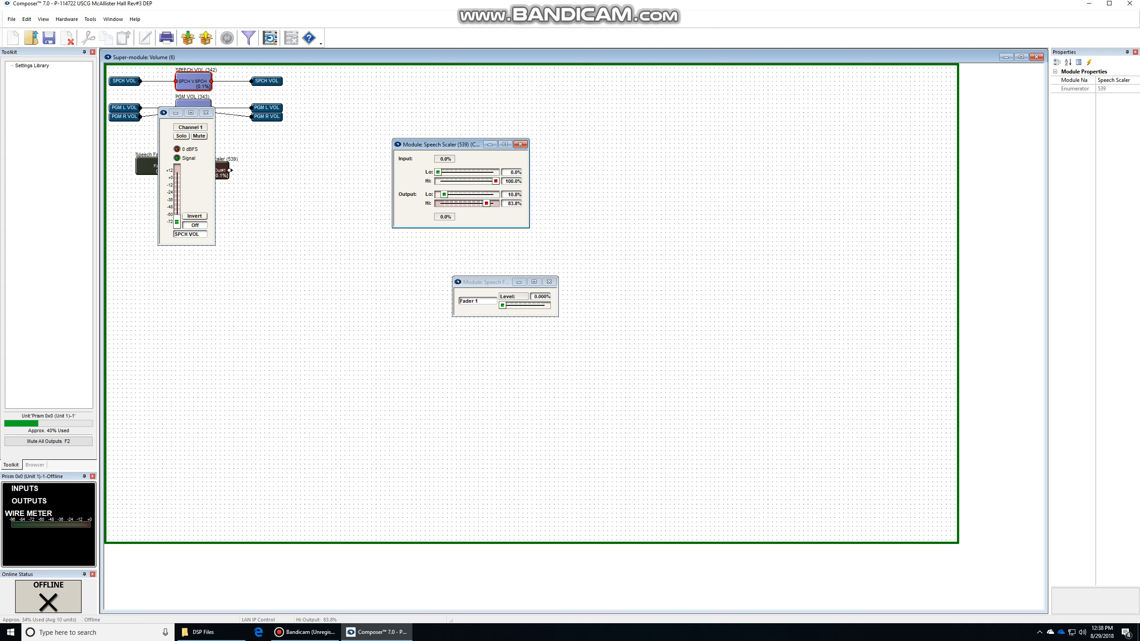
Step: Raise the Speech Fader's level to 100% and the SPEECH VOL channel to about -11.4 dB
click(502, 306)
drag(502, 305, 543, 306)
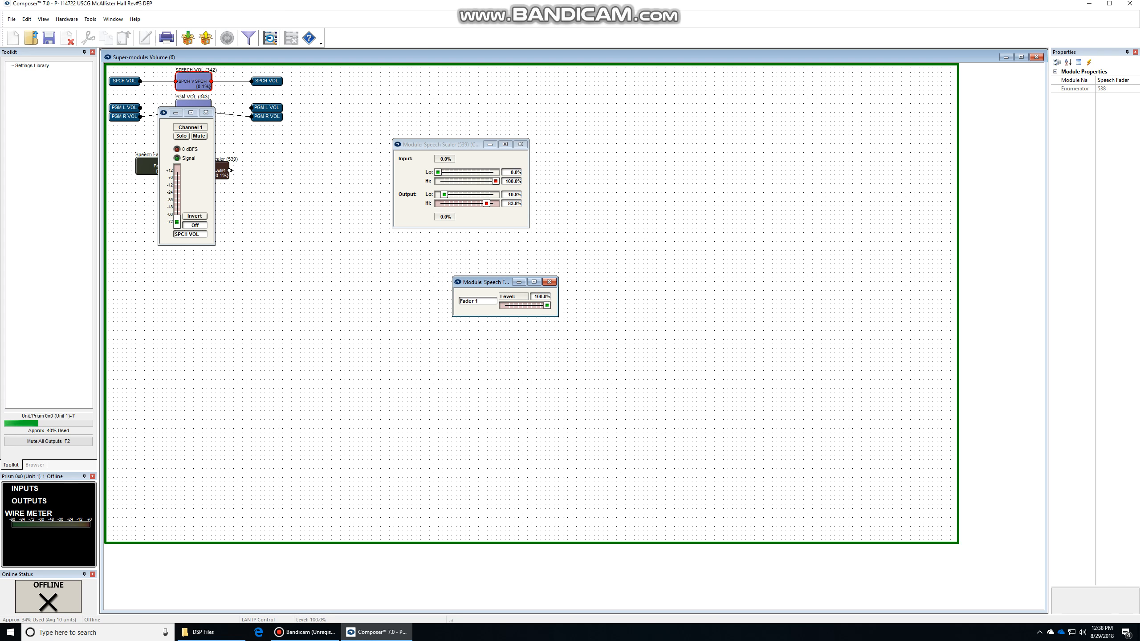
drag(177, 222, 177, 185)
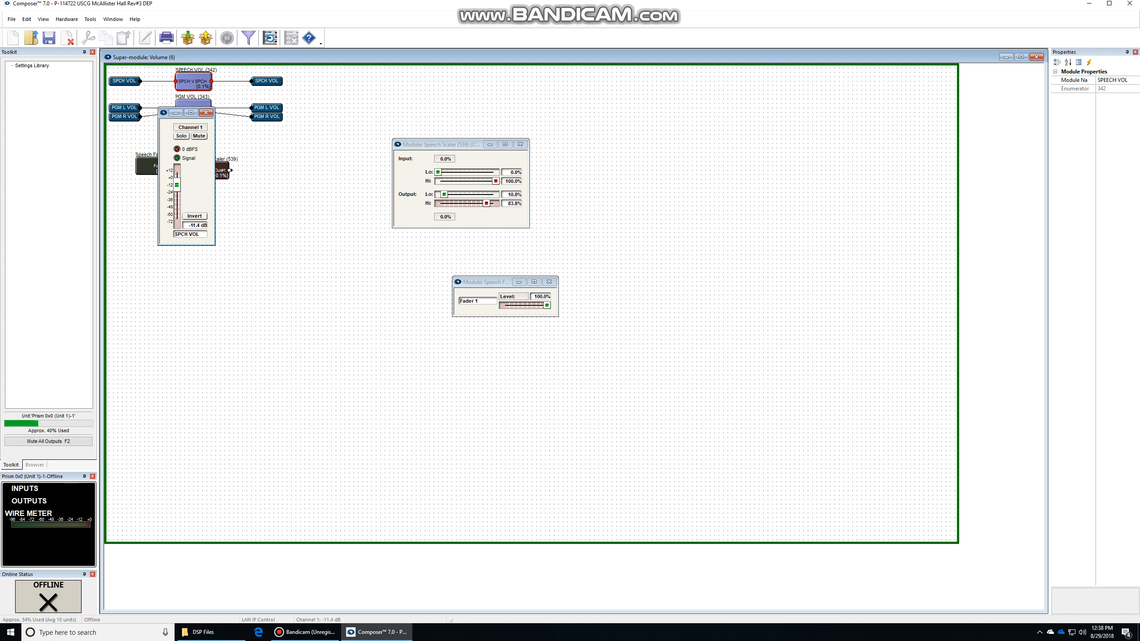
drag(487, 282, 249, 232)
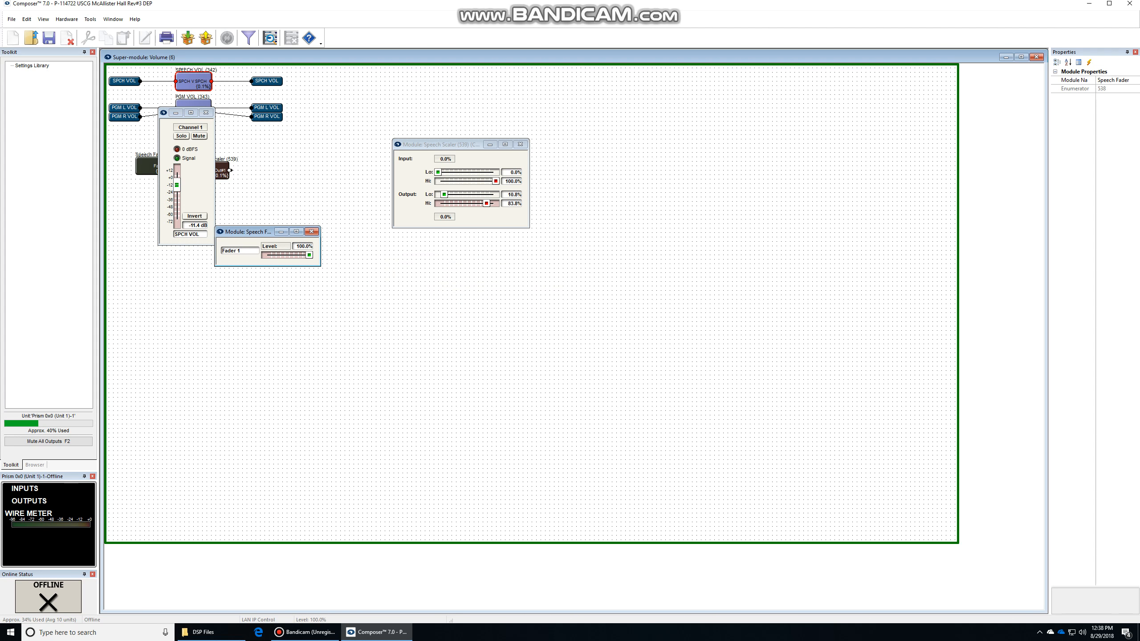
Step: Set the Speech Scaler's output limits to about 16.2% low and 78.5% high, and the SPEECH VOL channel to -15.0 dB
mouse_move(309, 255)
mouse_down()
mouse_move(264, 255)
mouse_move(309, 255)
mouse_up()
mouse_move(487, 204)
mouse_down()
mouse_move(447, 194)
mouse_move(483, 204)
mouse_up()
click(444, 194)
mouse_move(177, 185)
mouse_down()
mouse_move(176, 173)
mouse_move(177, 216)
mouse_move(177, 188)
mouse_up()
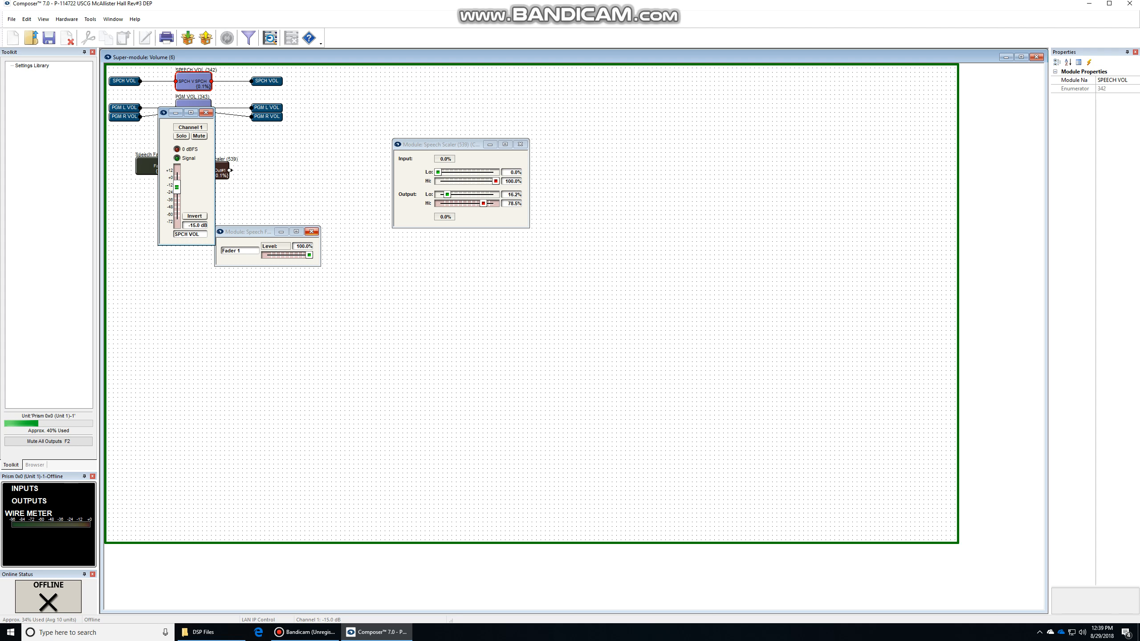
Step: Close the Speech Fader, Speech Scaler and SPEECH VOL control windows
click(311, 231)
click(520, 144)
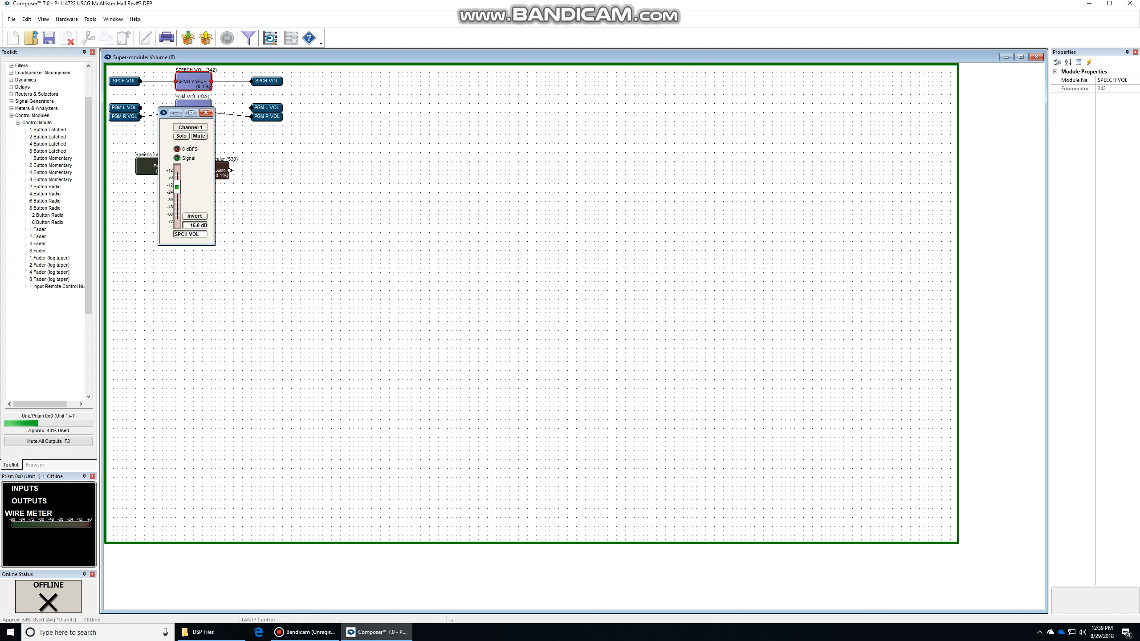
click(207, 112)
click(151, 165)
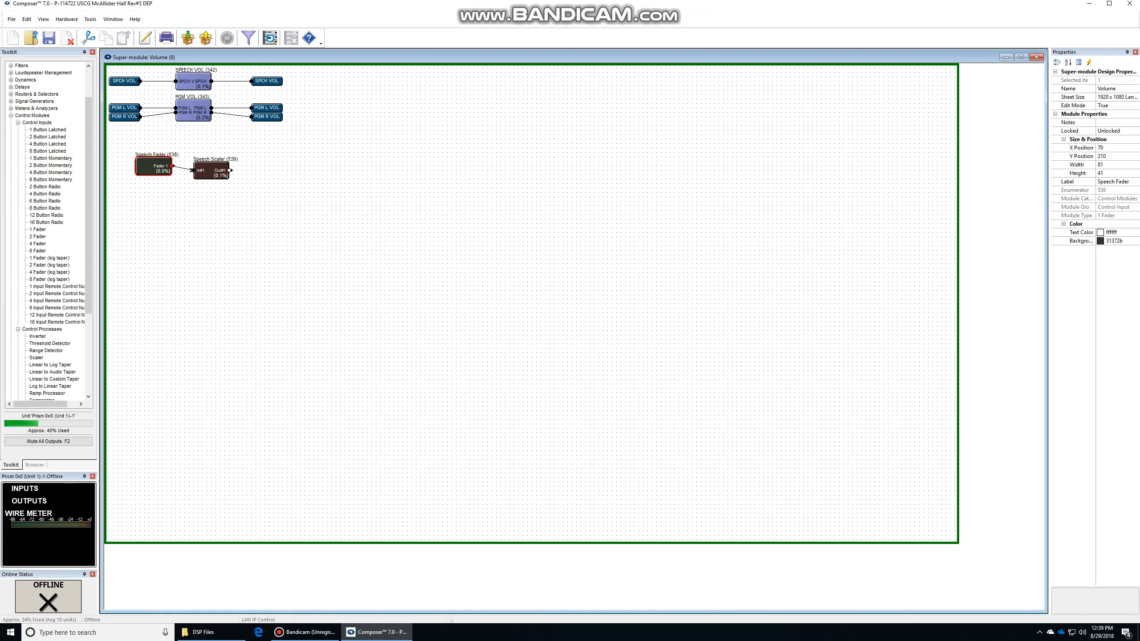
right_click(154, 168)
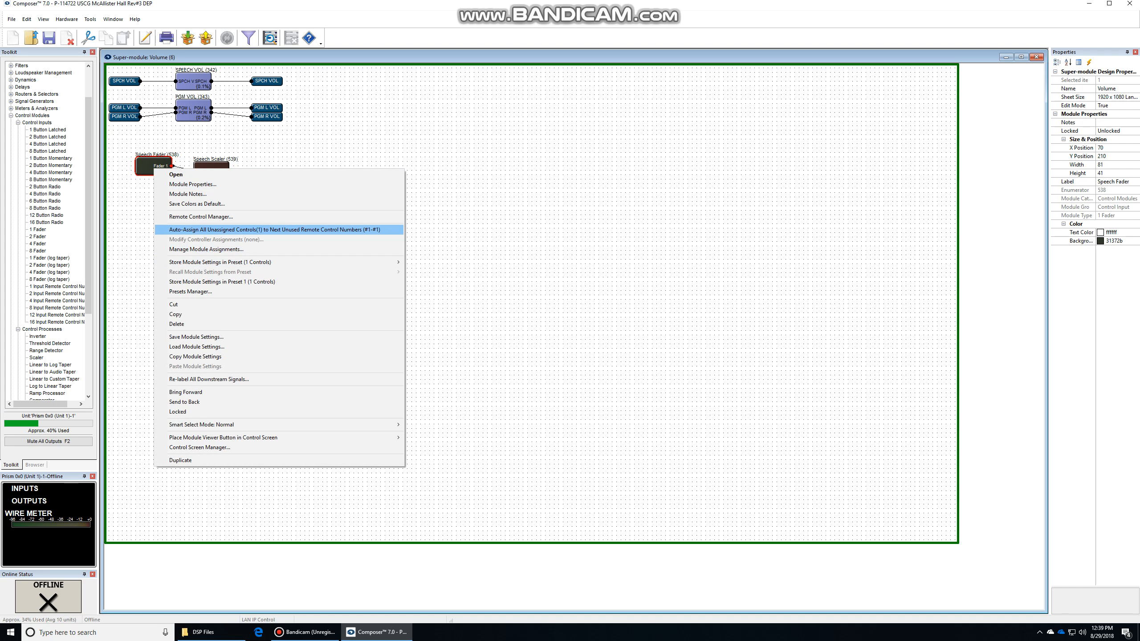
click(274, 229)
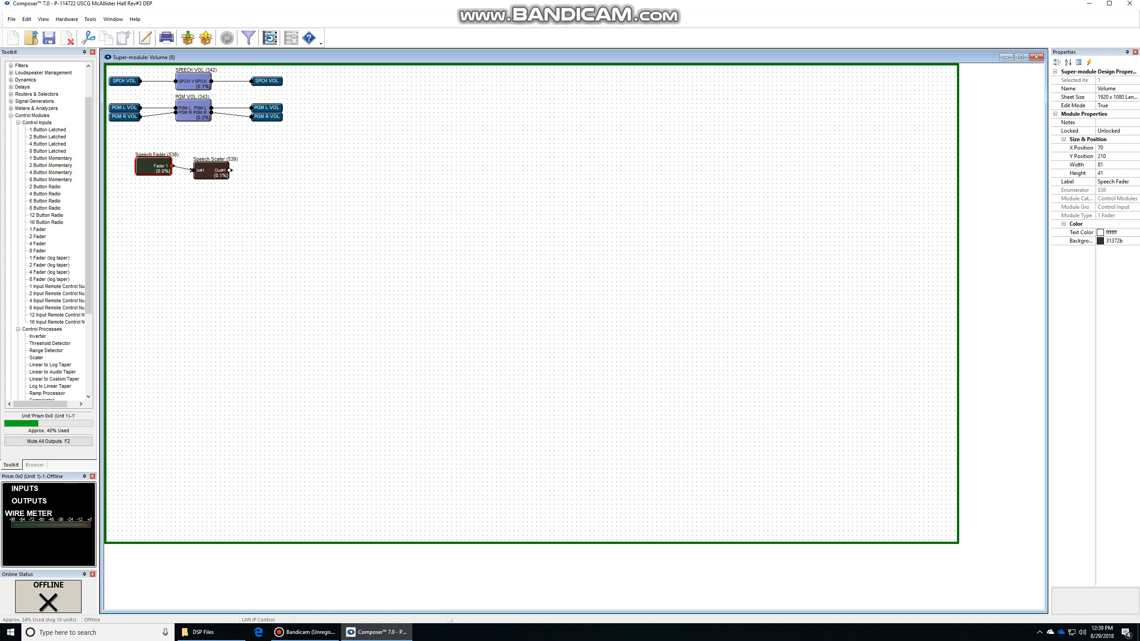
Step: Open the Speech Fader's control window and auto-assign remote control number 1 to its fader
double_click(153, 166)
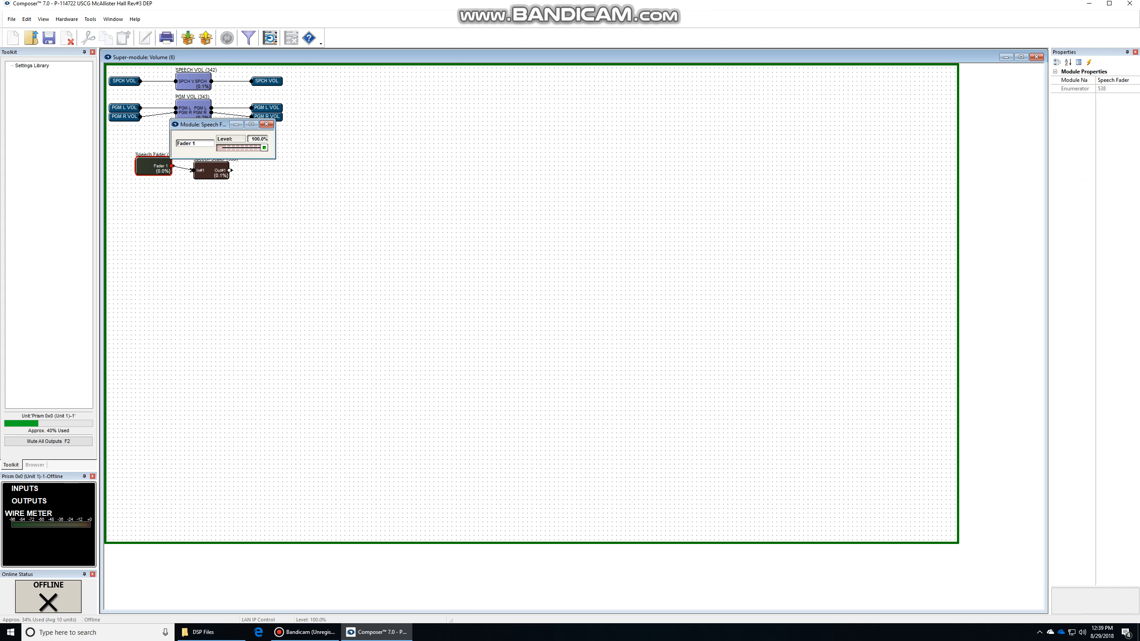
drag(202, 125, 319, 226)
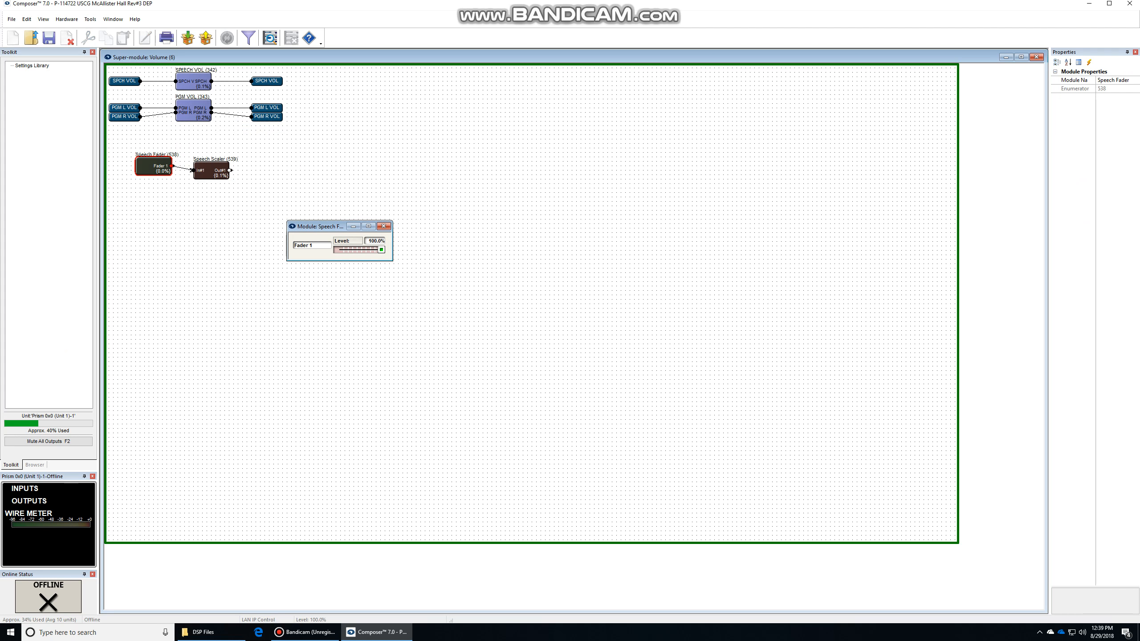
right_click(358, 250)
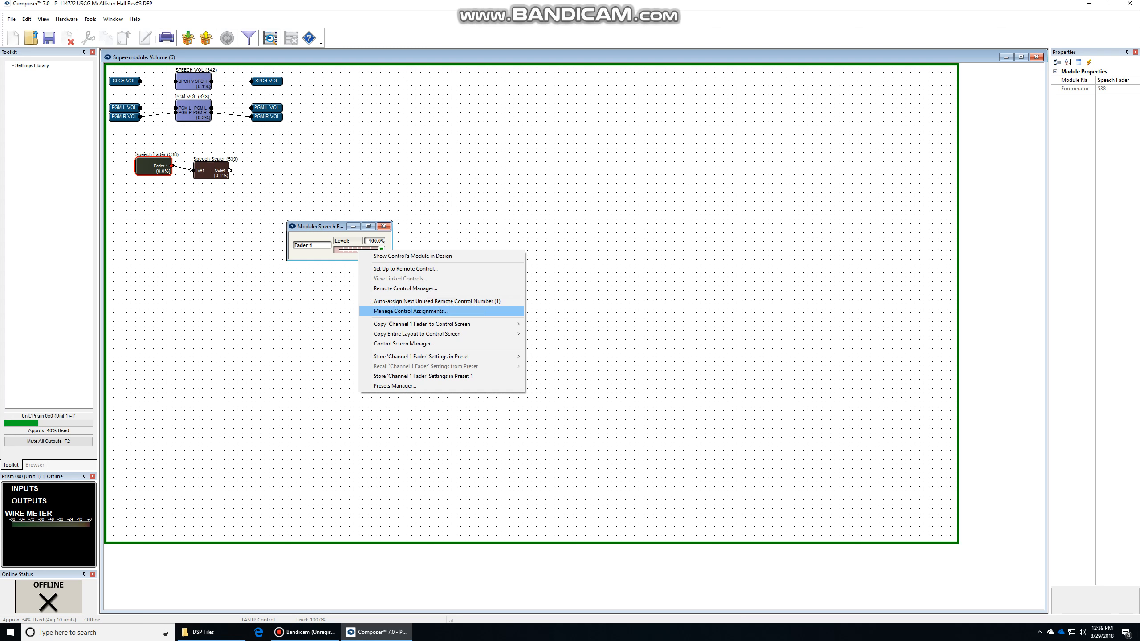
key(Return)
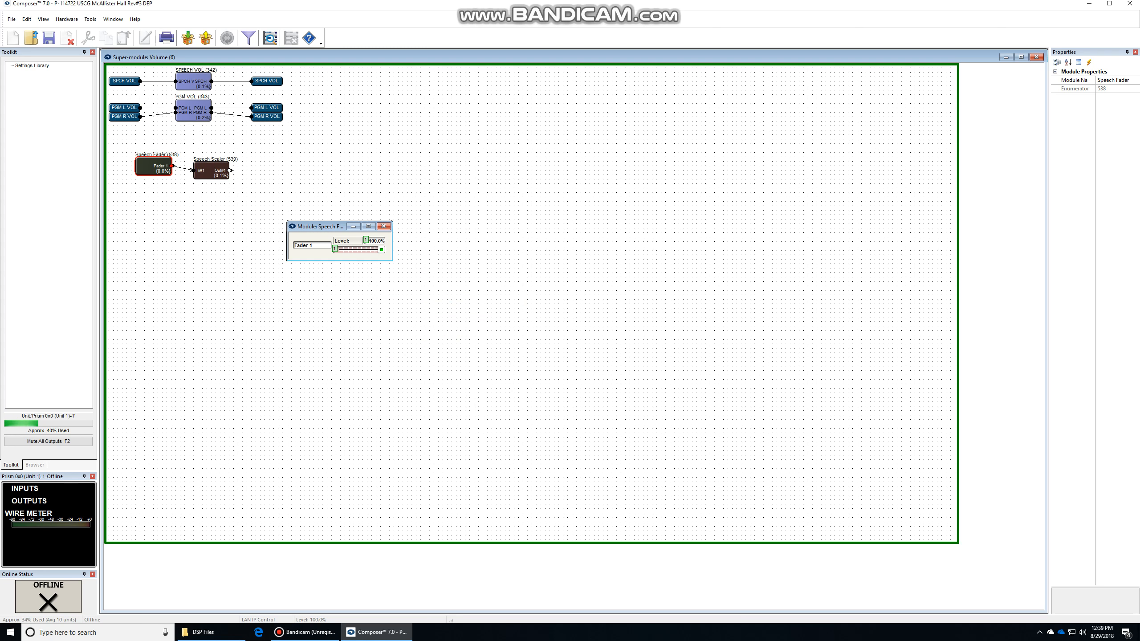
Step: Toggle the superimposed remote control numbers off and back on, and close the Speech Fader window
click(90, 18)
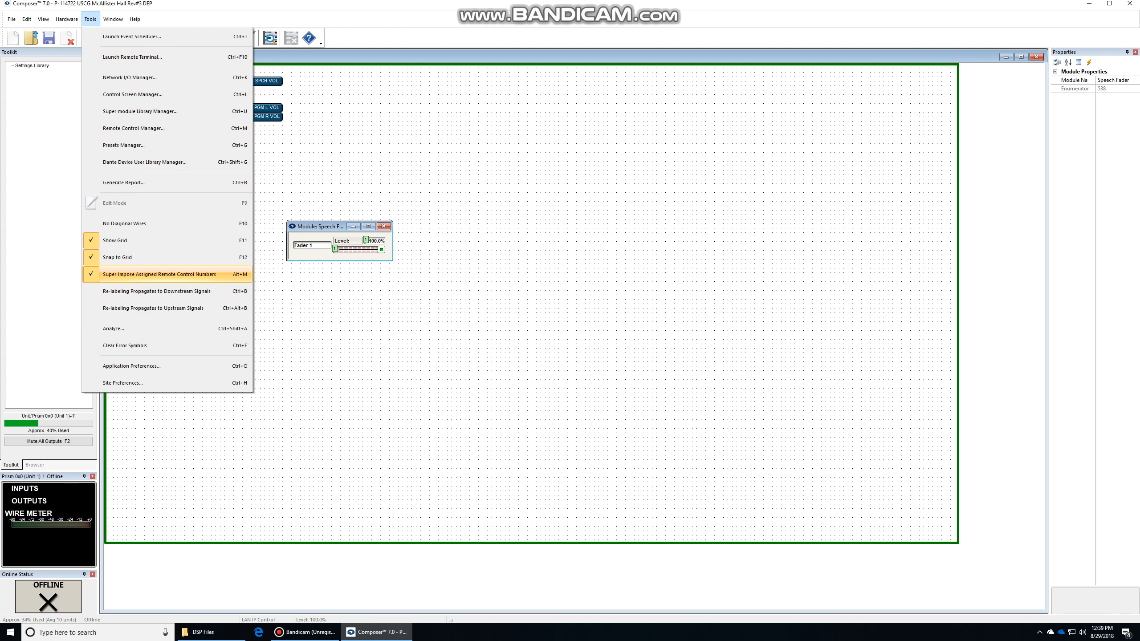
click(159, 274)
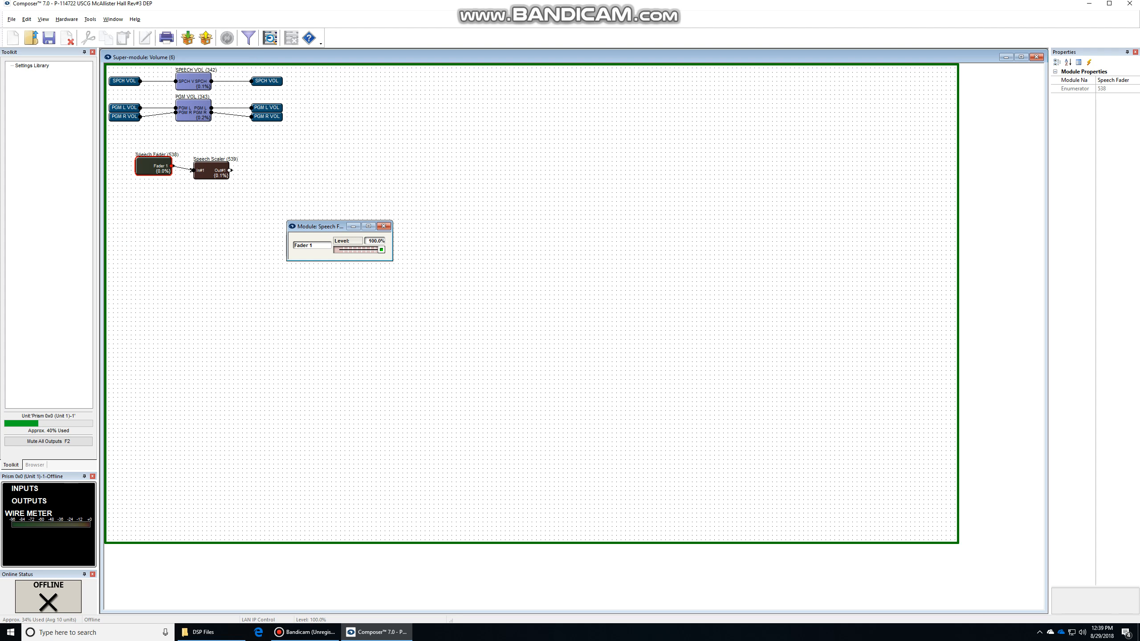
key(alt+r)
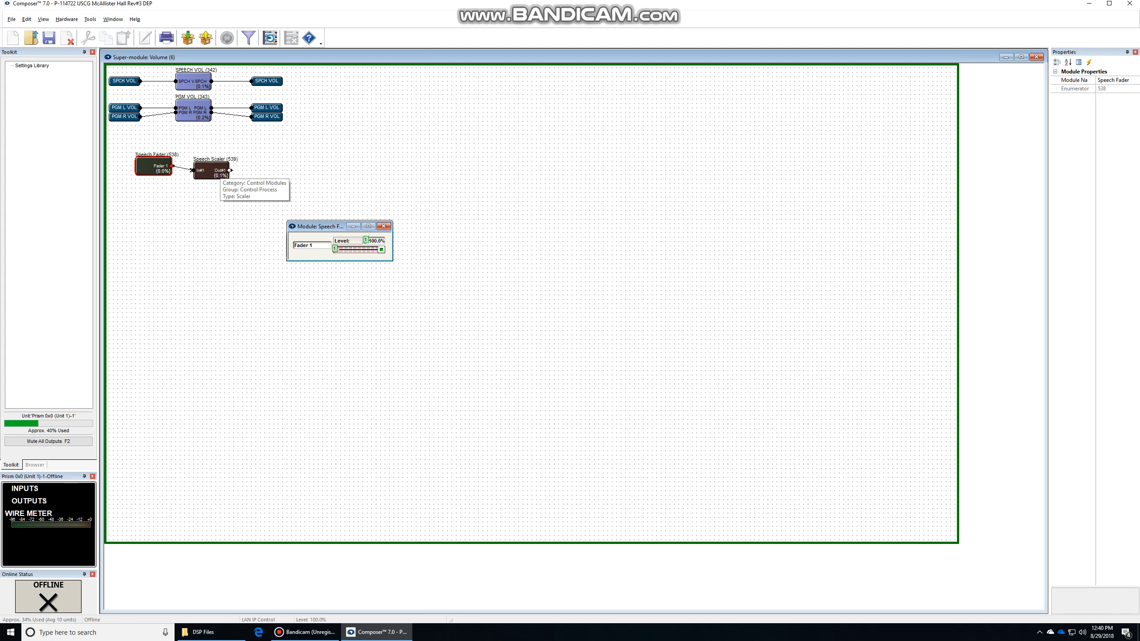
click(384, 226)
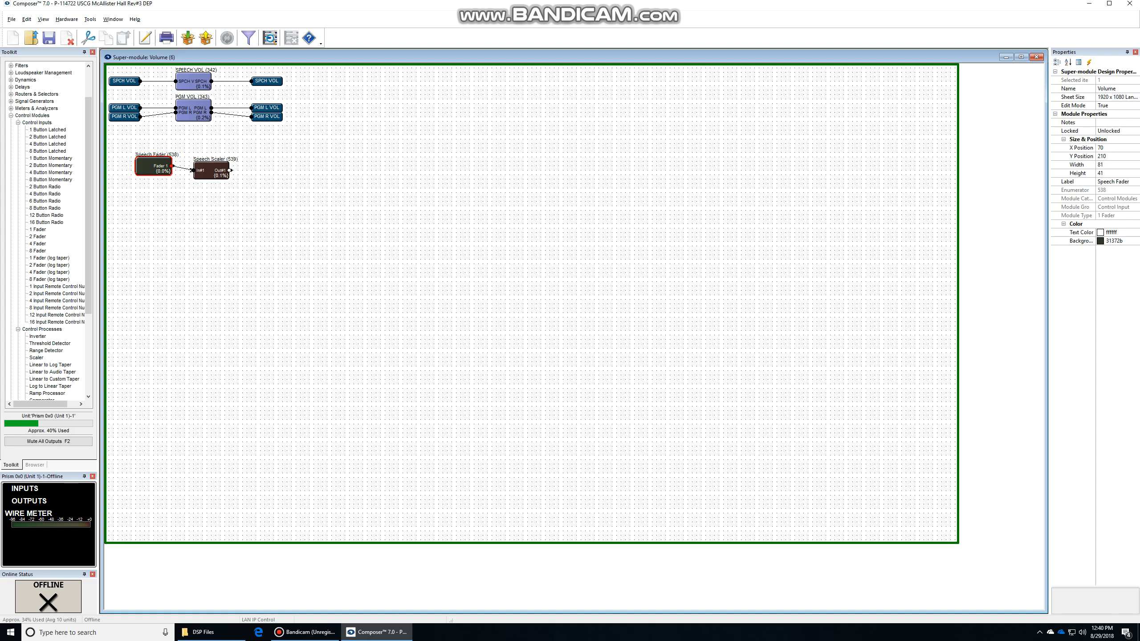
Step: Open the remote control setup for the SPEECH VOL gain fader and choose Control Signal Assignment as the device
click(193, 82)
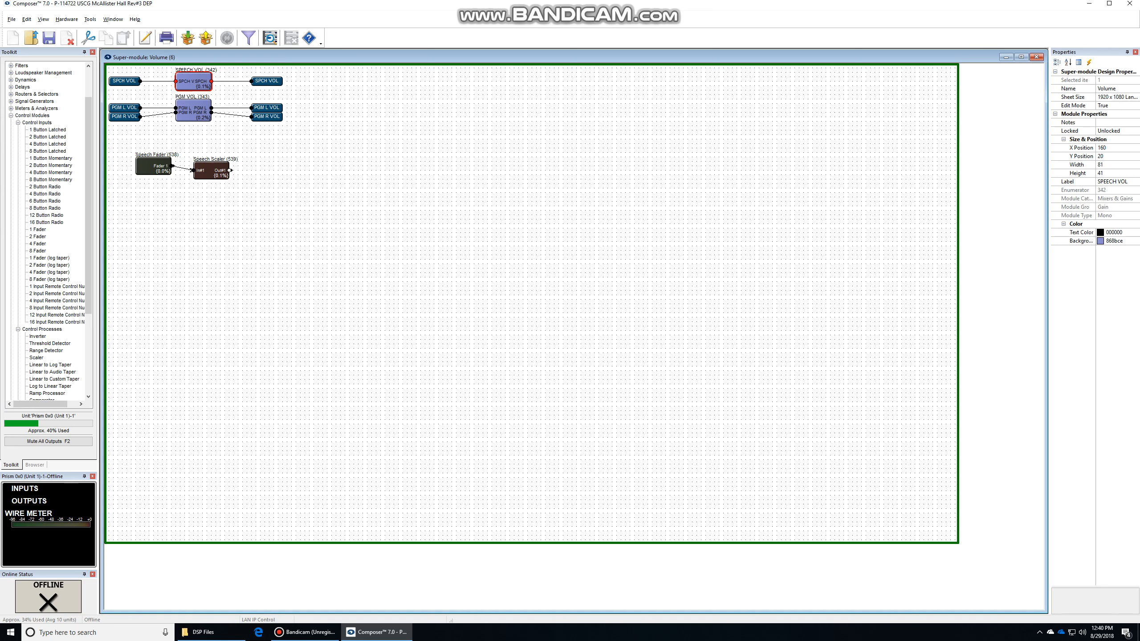
double_click(194, 81)
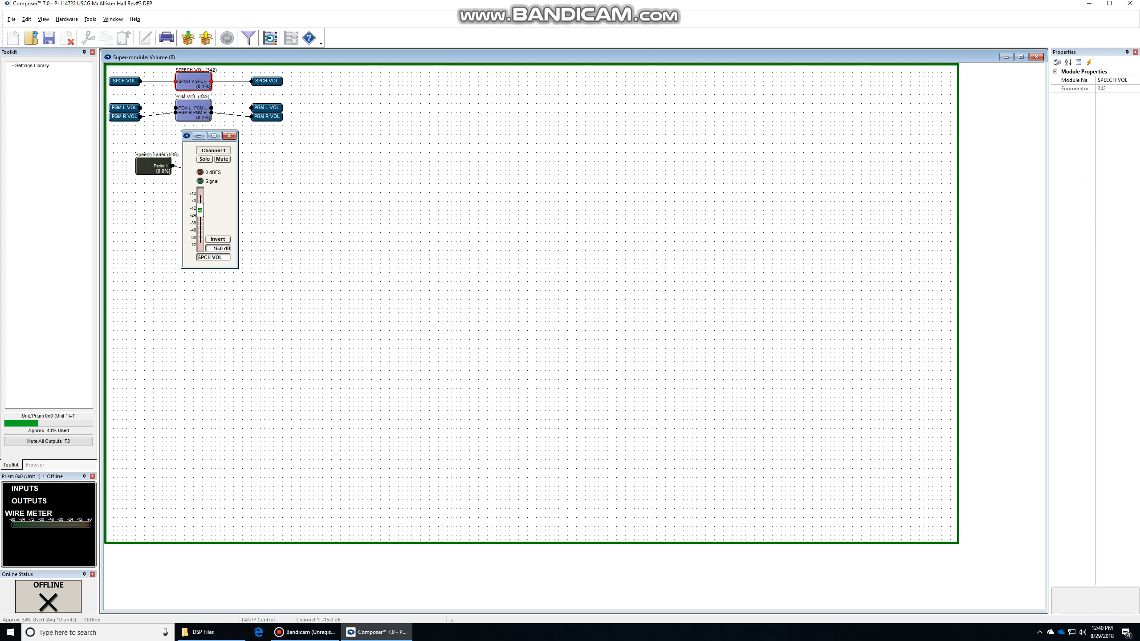
right_click(201, 214)
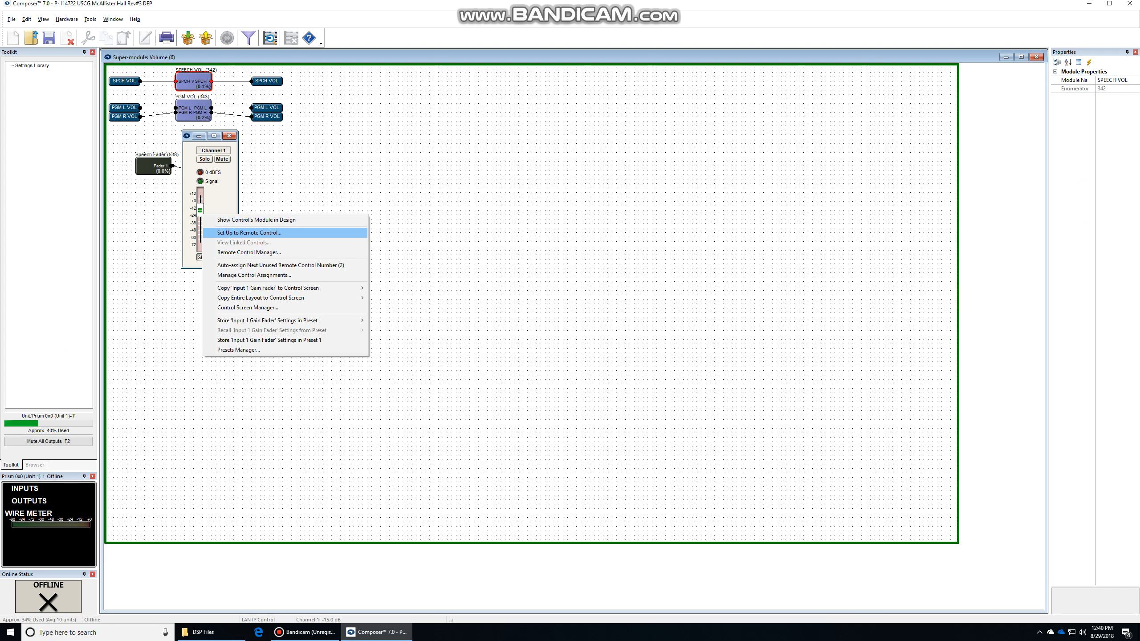
key(Return)
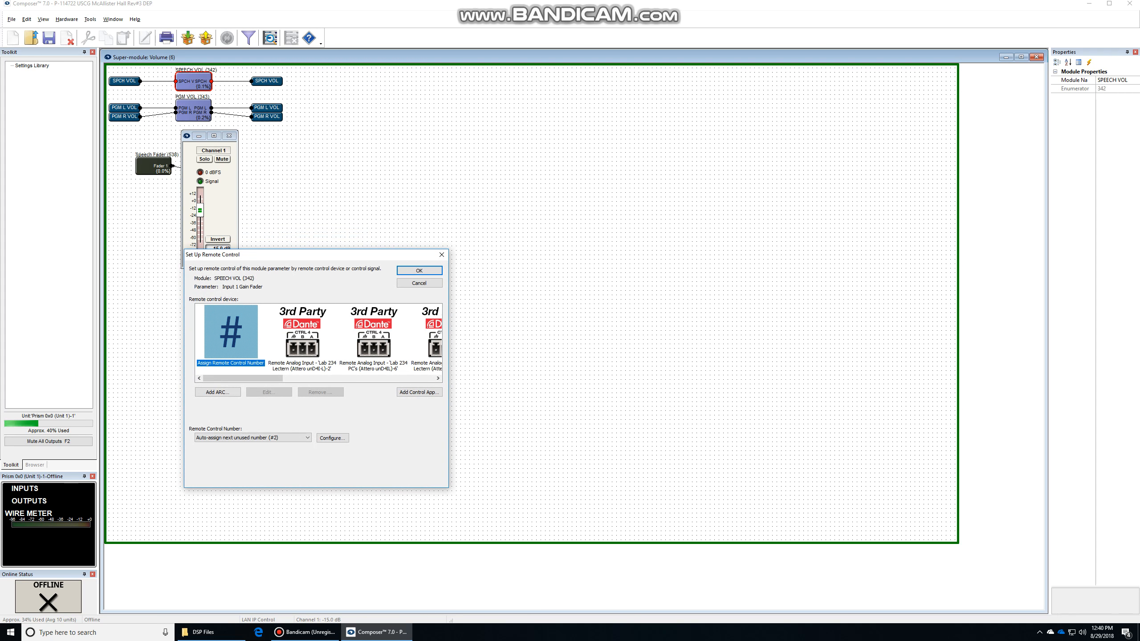
drag(242, 379, 305, 378)
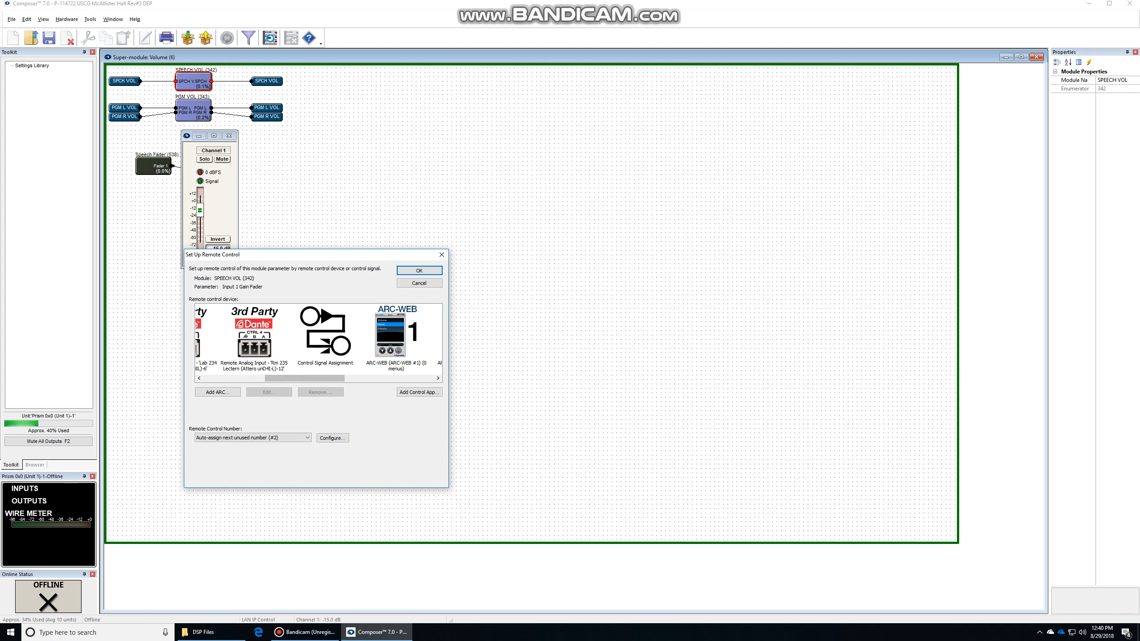
click(326, 334)
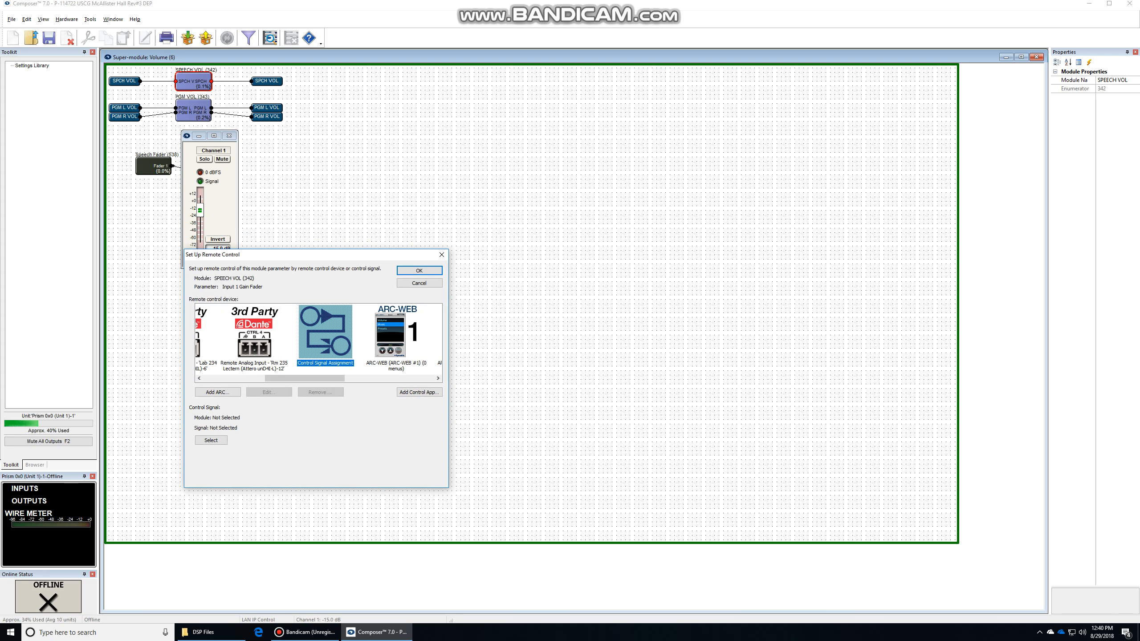
Step: Assign the Speech Scaler's Out#1 signal from the Volume super-module to the SPEECH VOL gain fader and close its window
click(211, 440)
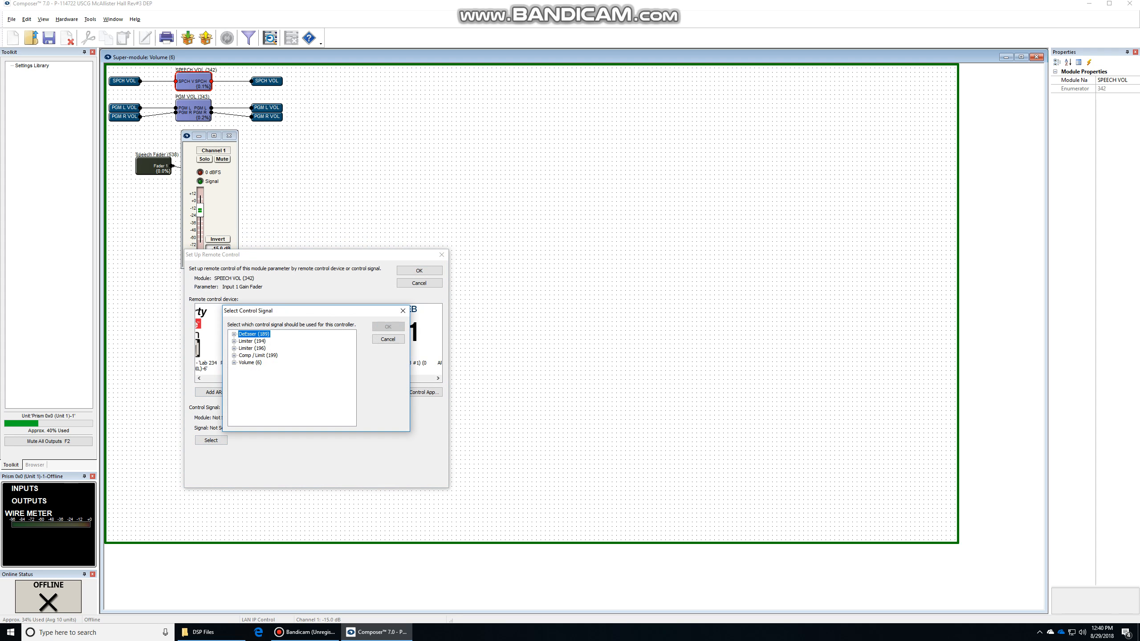
click(233, 362)
click(242, 377)
click(263, 384)
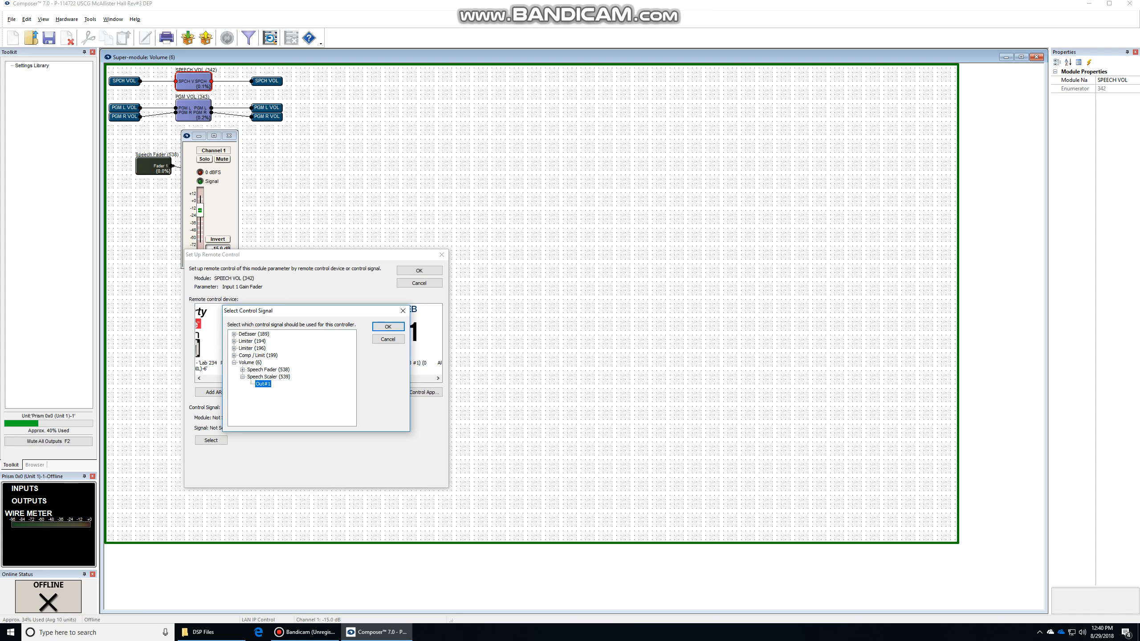
click(388, 326)
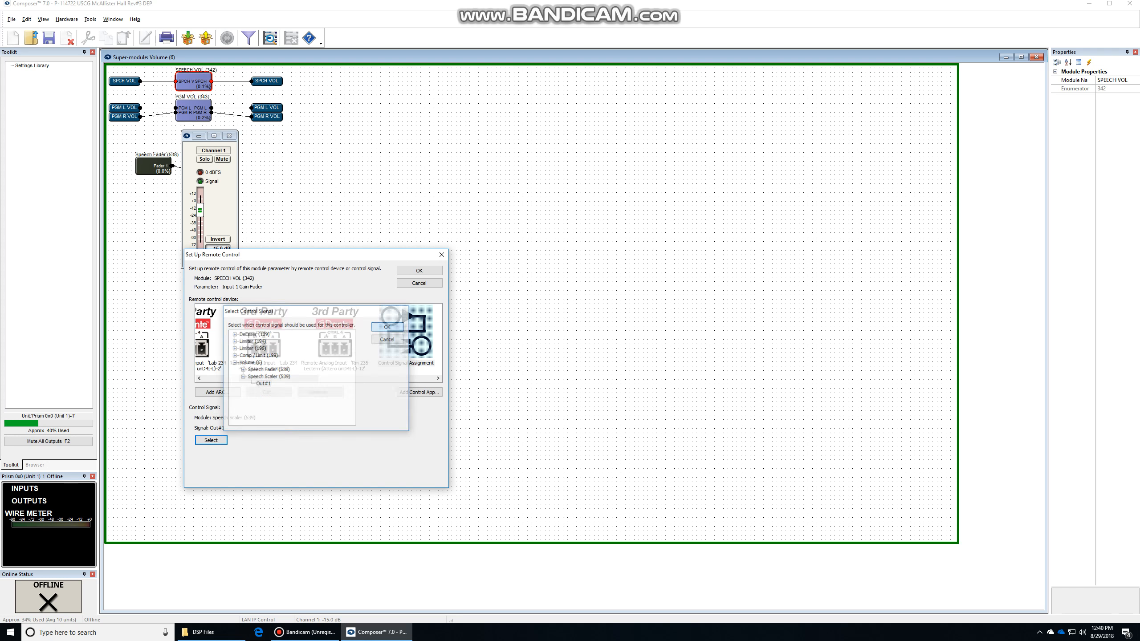
click(419, 270)
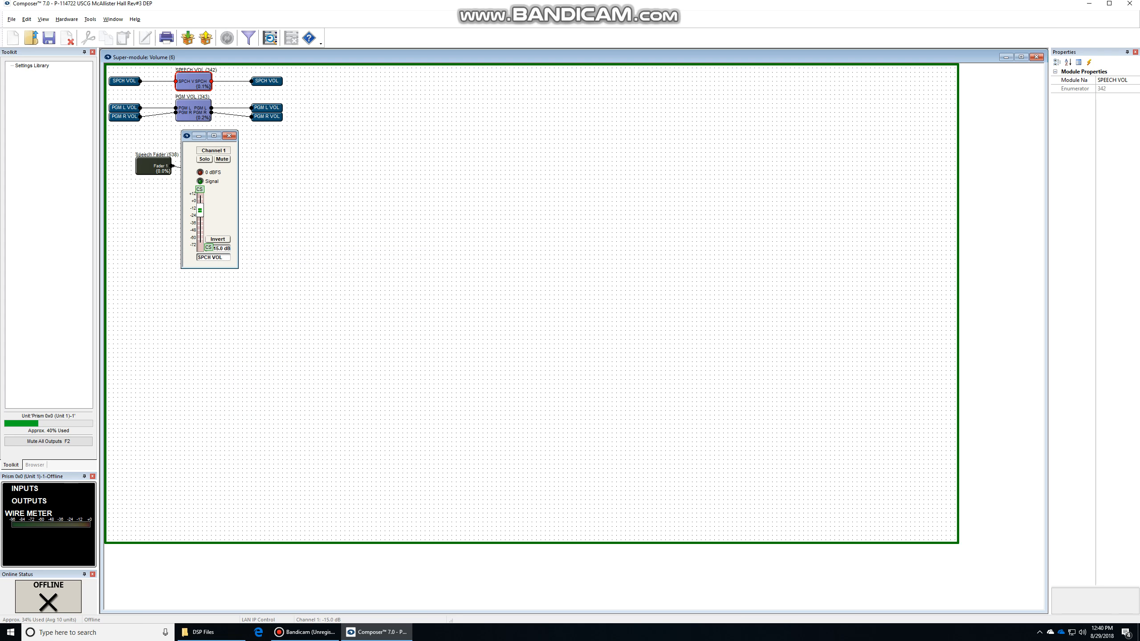
click(228, 135)
Step: Open the Speech Fader, Speech Scaler and SPEECH VOL control windows and arrange them without overlap
double_click(153, 166)
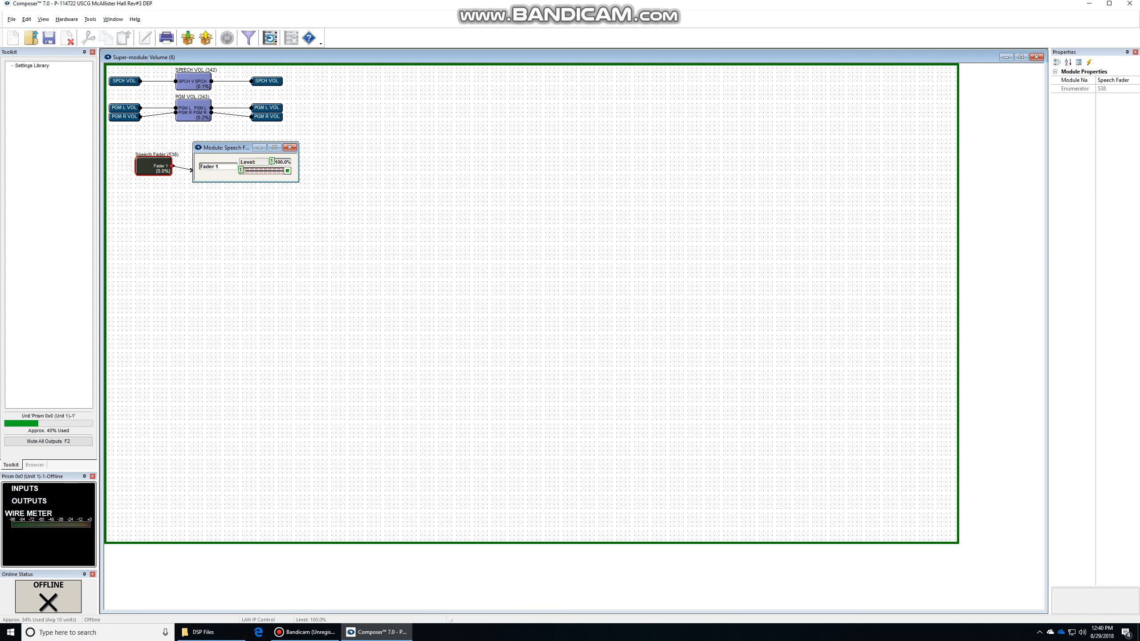
drag(224, 147, 456, 220)
double_click(211, 171)
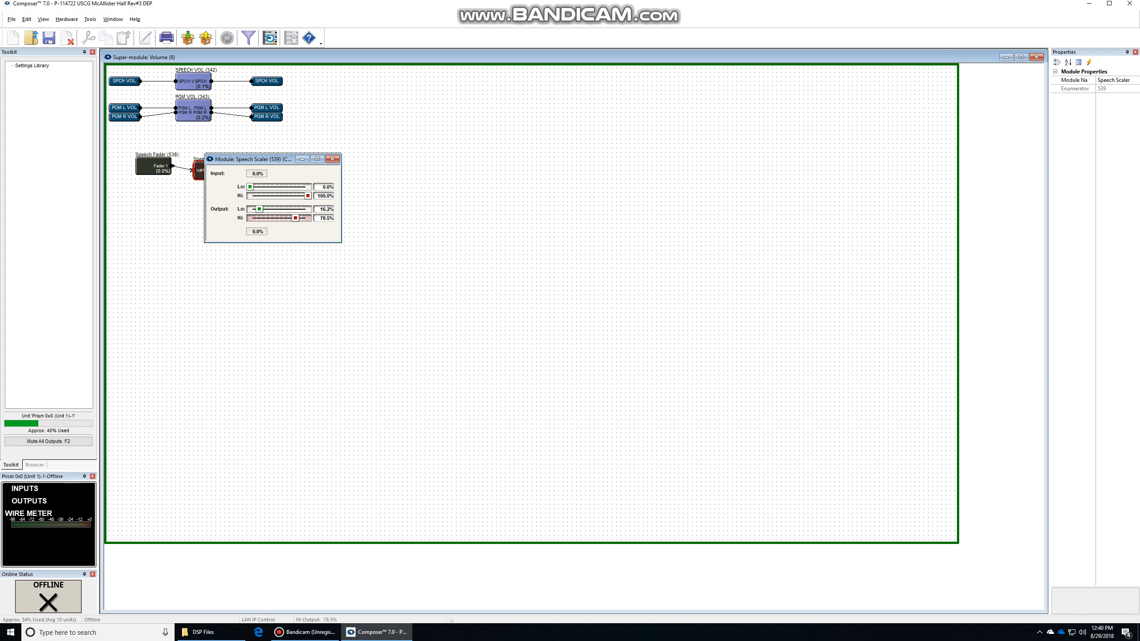
double_click(193, 82)
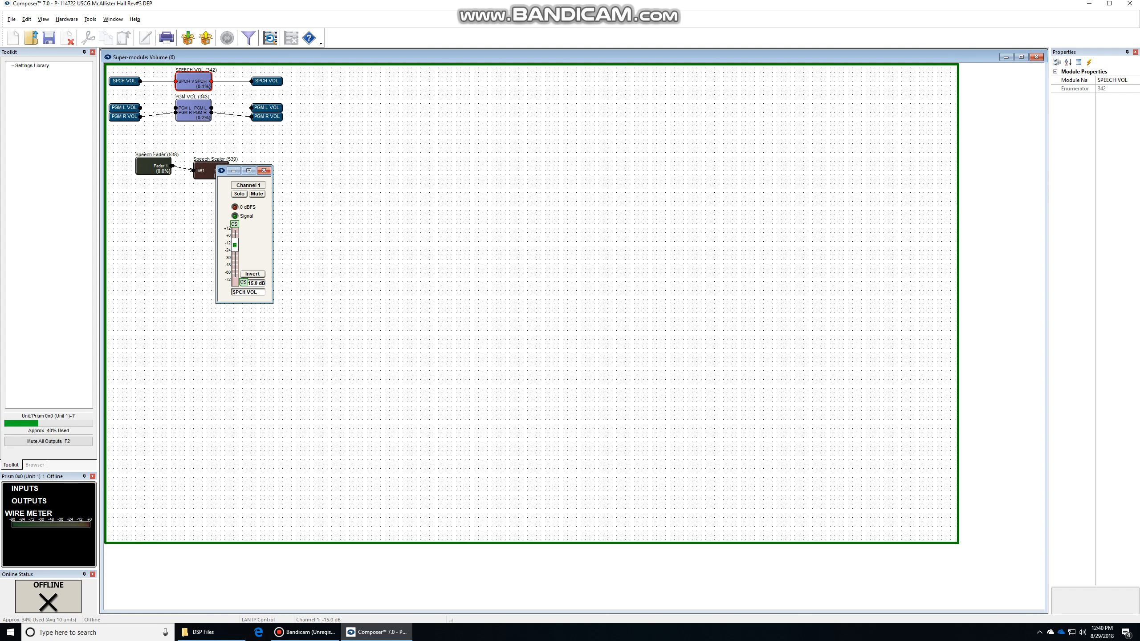
key(ctrl+Tab)
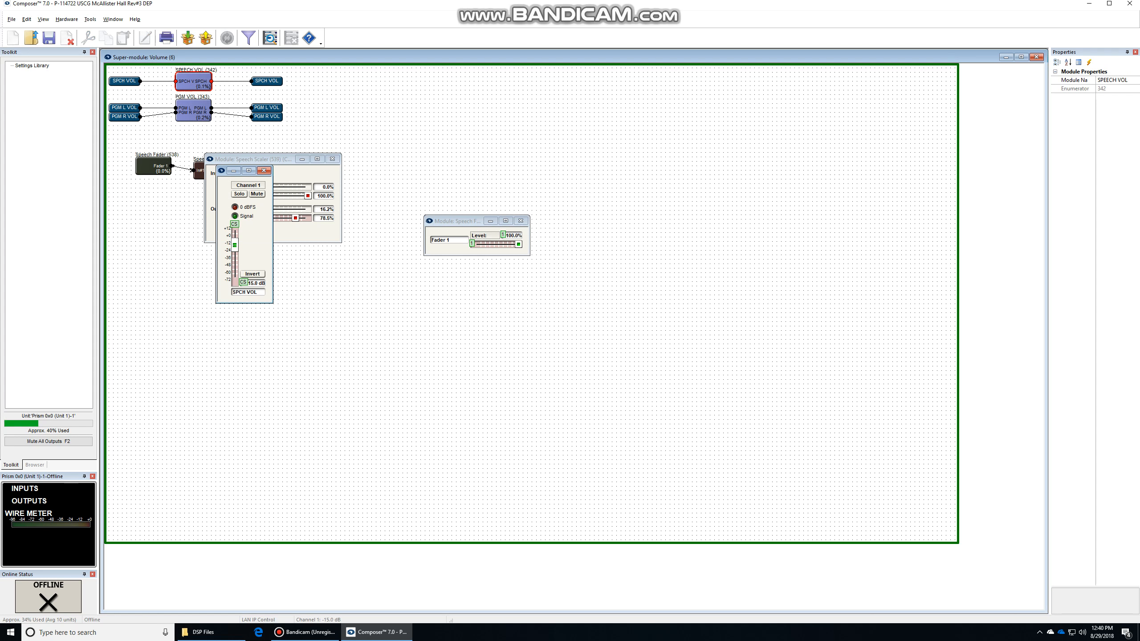
drag(255, 159, 552, 307)
mouse_move(458, 220)
mouse_down()
mouse_move(160, 367)
mouse_move(220, 390)
mouse_move(176, 389)
mouse_up()
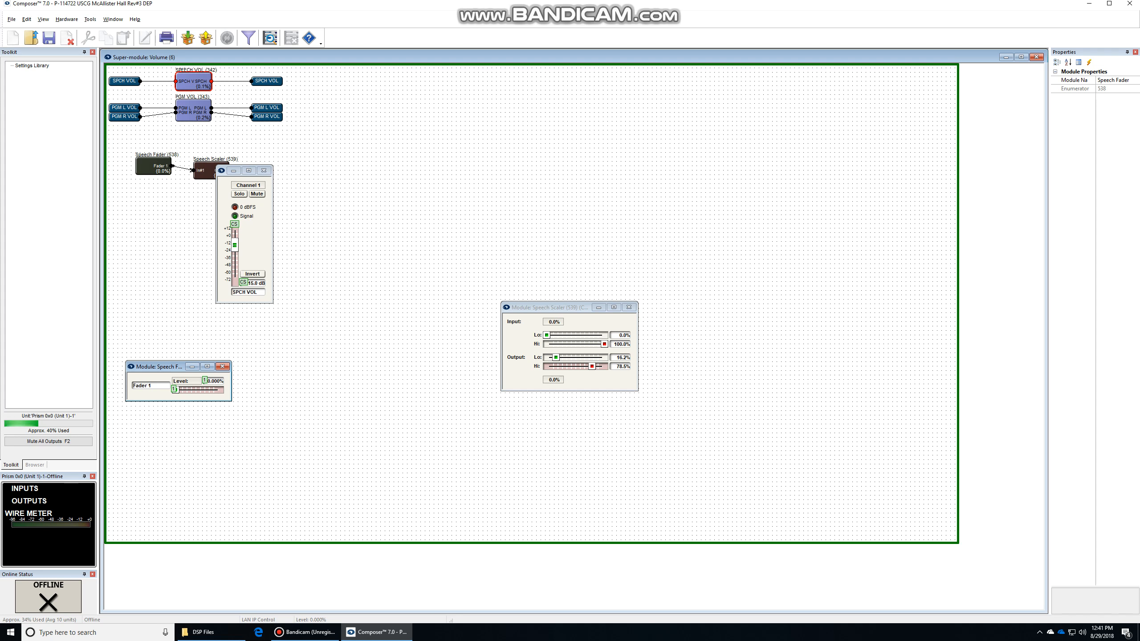
Step: Raise the Speech Fader's level to 100% and the SPEECH VOL channel to about -2 dB
drag(235, 245, 234, 234)
drag(177, 390, 220, 390)
drag(234, 234, 235, 237)
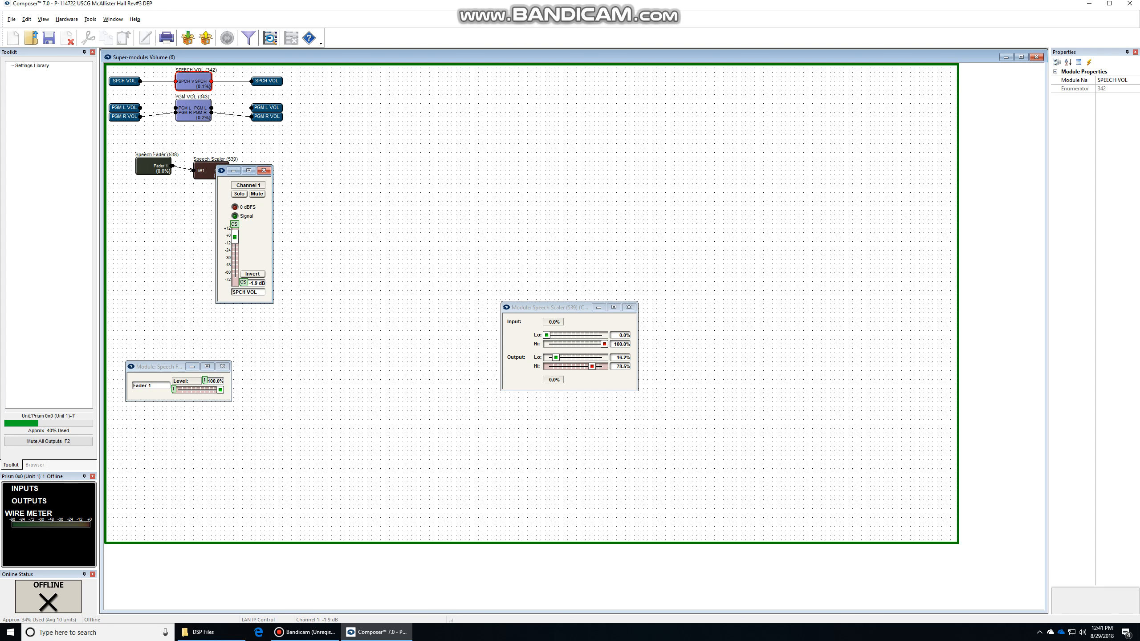
click(220, 390)
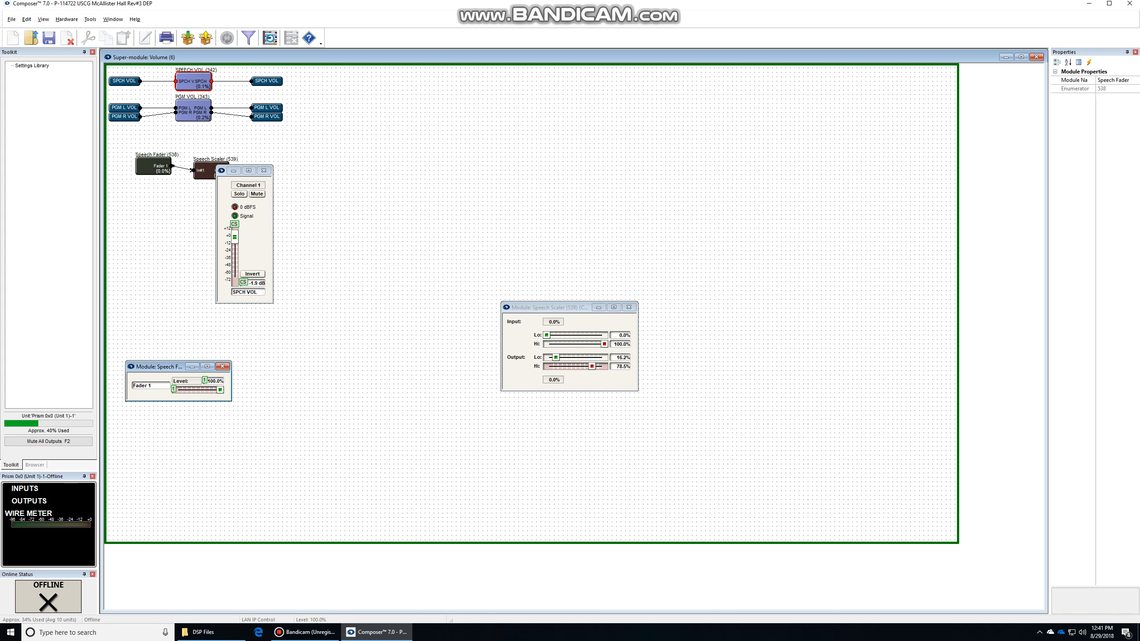
Step: Set the Speech Fader to about 55% and the SPEECH VOL channel to a corresponding mid-range level
drag(234, 237, 235, 273)
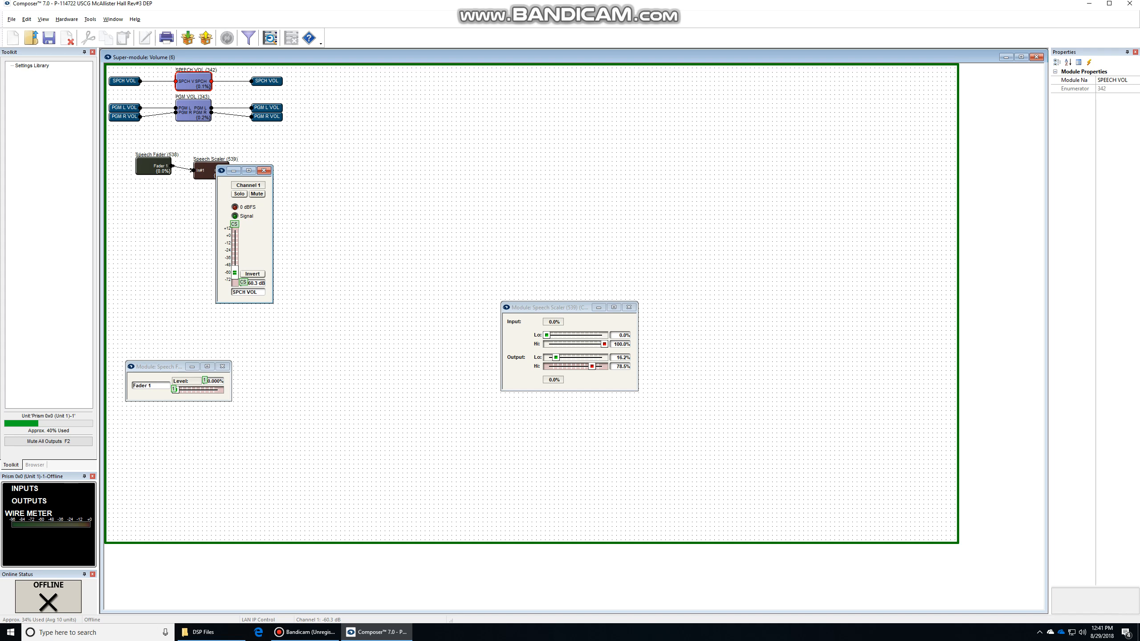
mouse_move(176, 390)
mouse_down()
mouse_move(211, 390)
mouse_move(185, 390)
mouse_up()
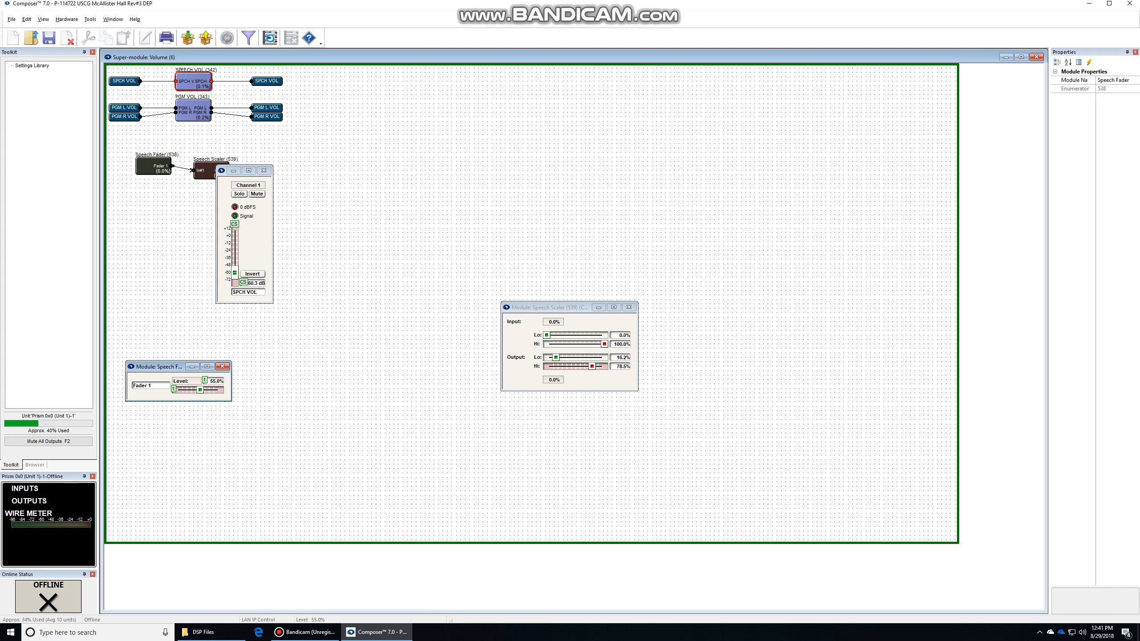
mouse_move(235, 272)
mouse_down()
mouse_move(235, 241)
mouse_move(235, 265)
mouse_move(235, 254)
mouse_up()
Step: Close the SPEECH VOL, Speech Fader and Speech Scaler control windows
click(264, 170)
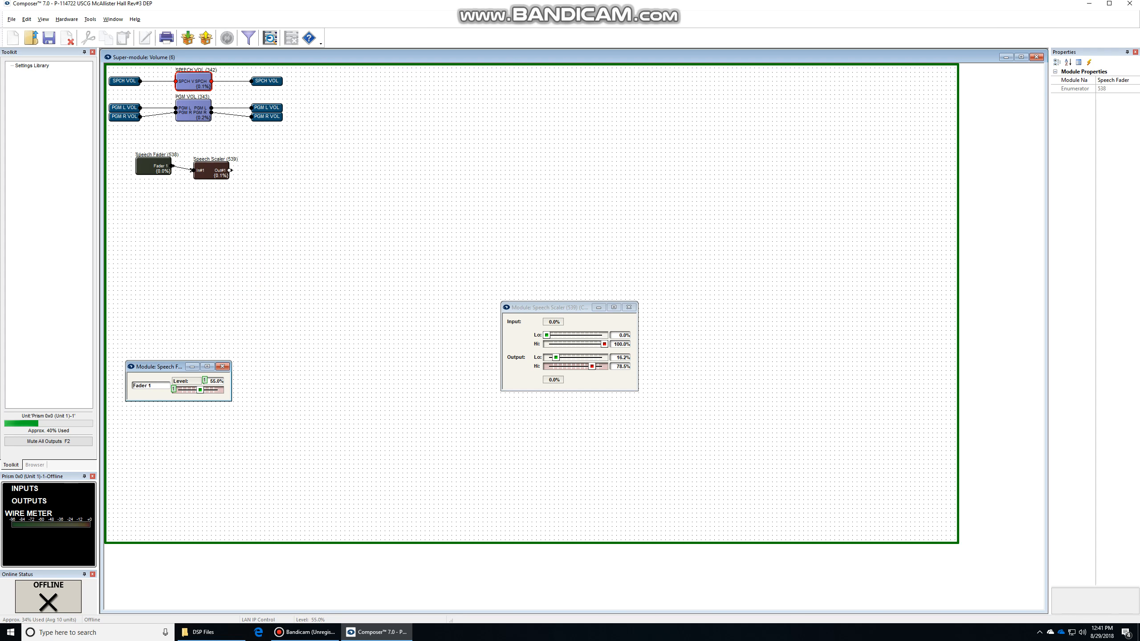
click(222, 366)
click(629, 308)
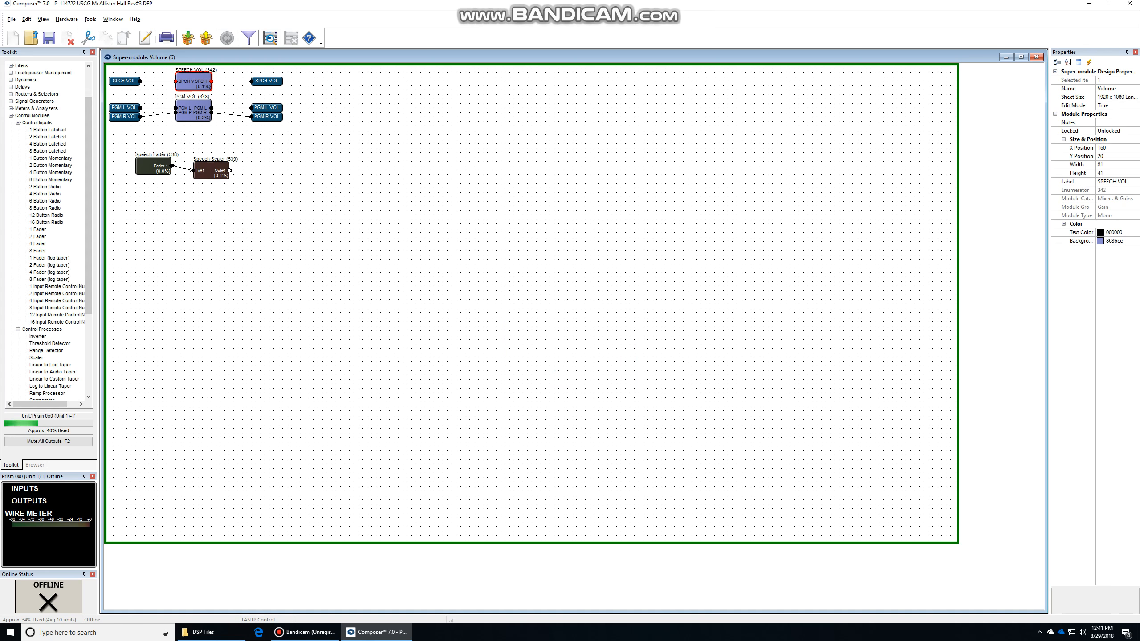
Step: Add a 1 Fader and a Scaler module below the speech pair and wire the fader's output to the scaler's input
click(38, 229)
drag(38, 229, 160, 217)
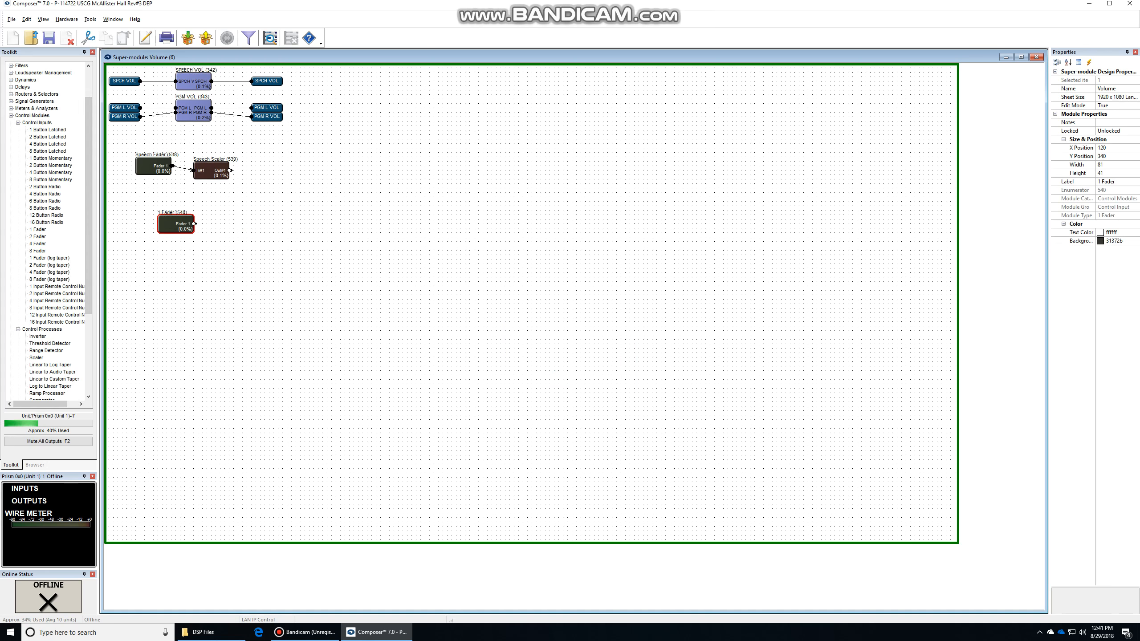
drag(37, 358, 231, 221)
click(172, 223)
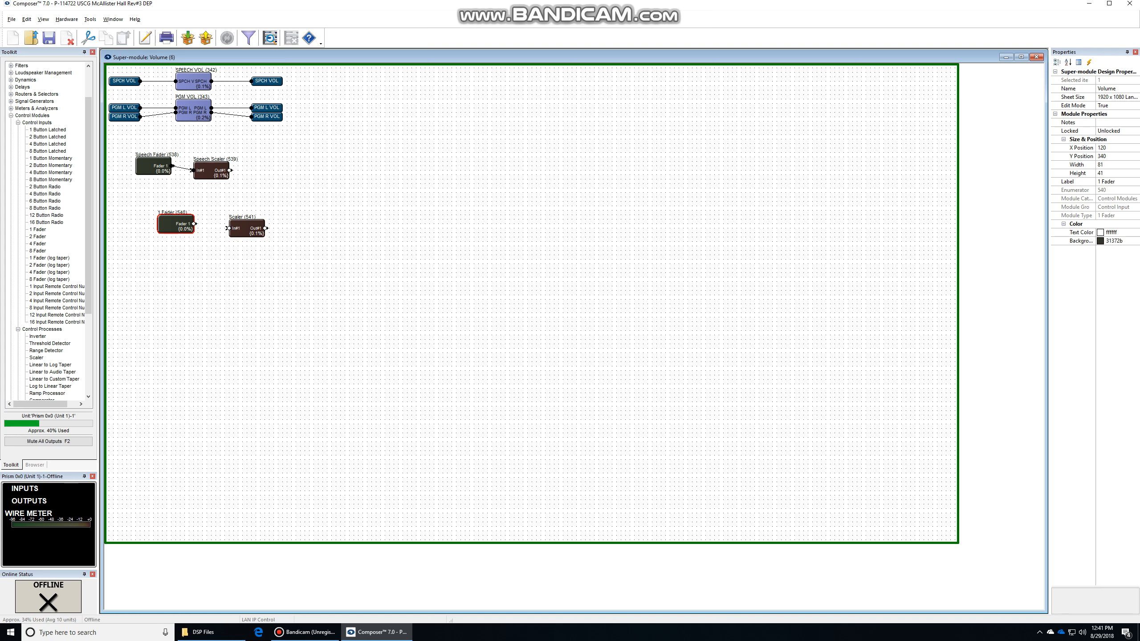
drag(227, 228, 228, 228)
Step: Change the new fader module's label to Program Fader
click(1117, 182)
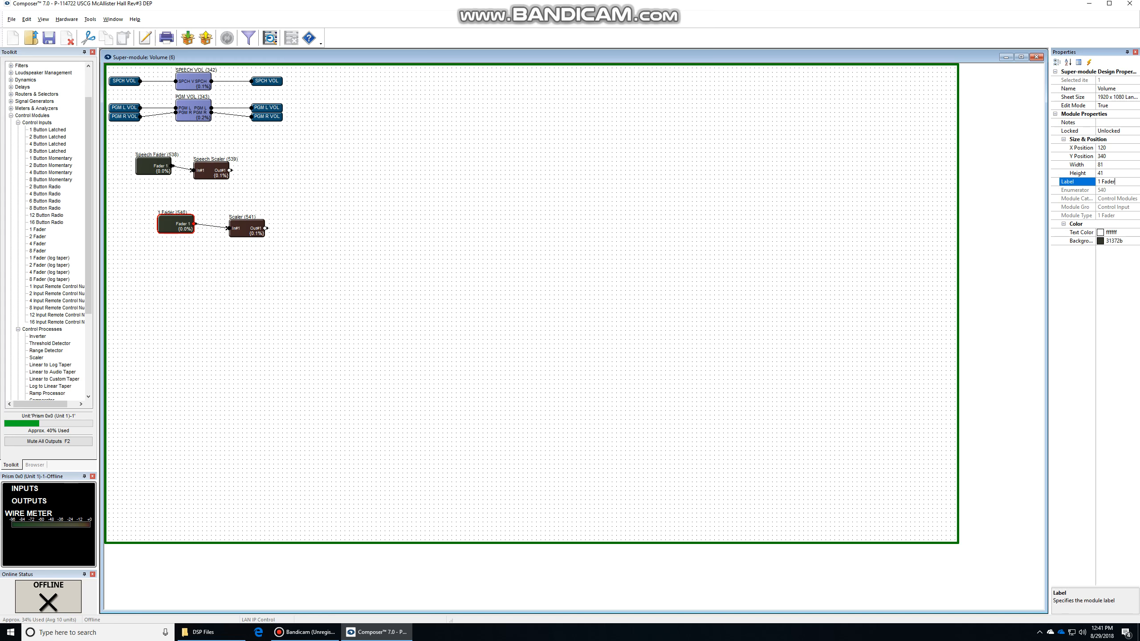
key(ctrl+a)
text(Program Fader)
key(Return)
Step: Change the new scaler module's label to Program Scaler
click(246, 228)
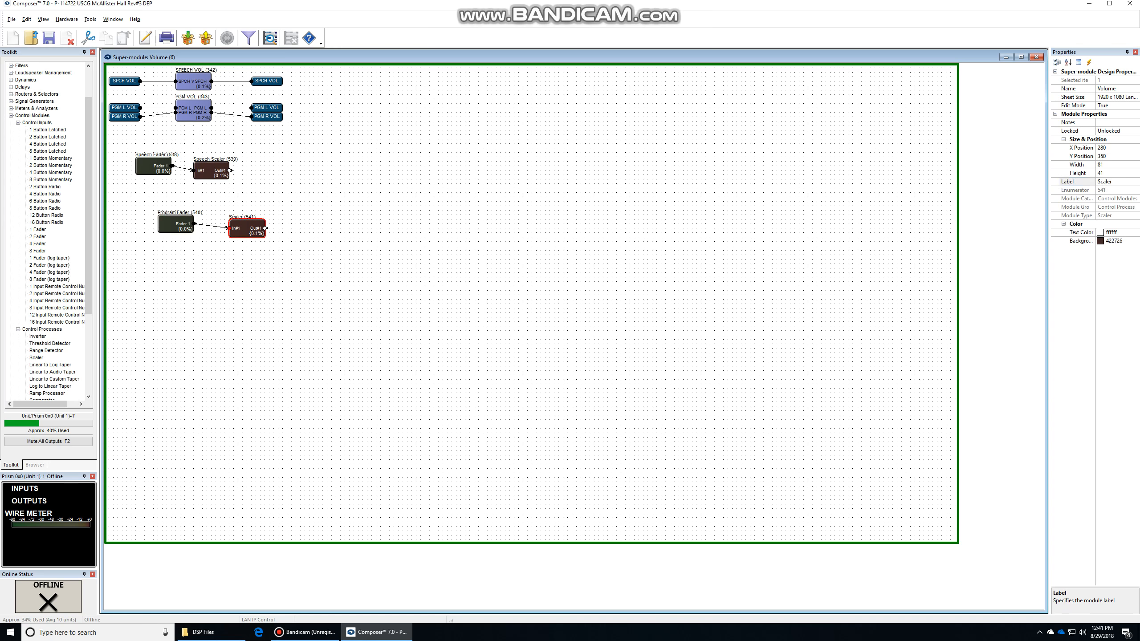
click(1116, 182)
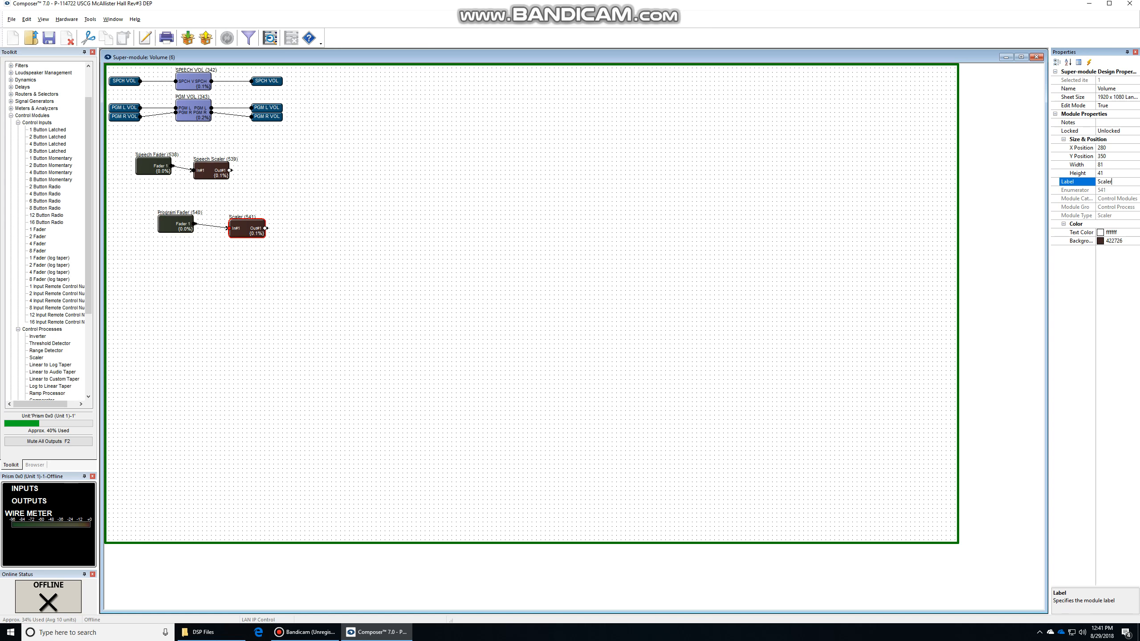
key(ctrl+a)
text(Program Scaler)
key(Return)
Step: Auto-assign the next unused remote control number, 2, to the Program Fader's level control and close its control window
double_click(175, 224)
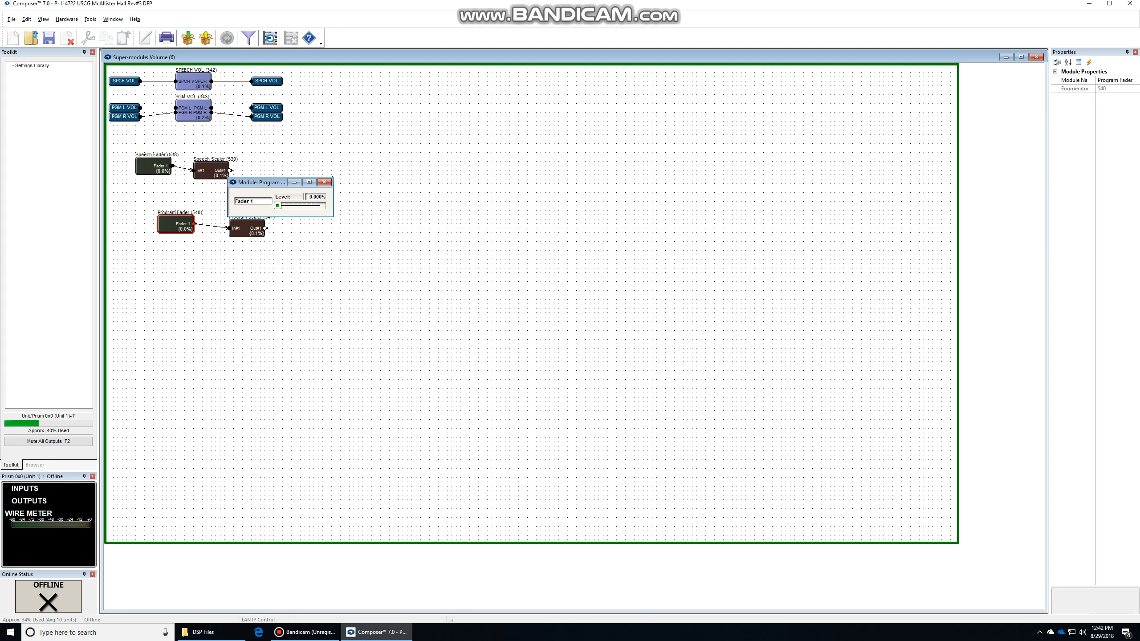
right_click(311, 206)
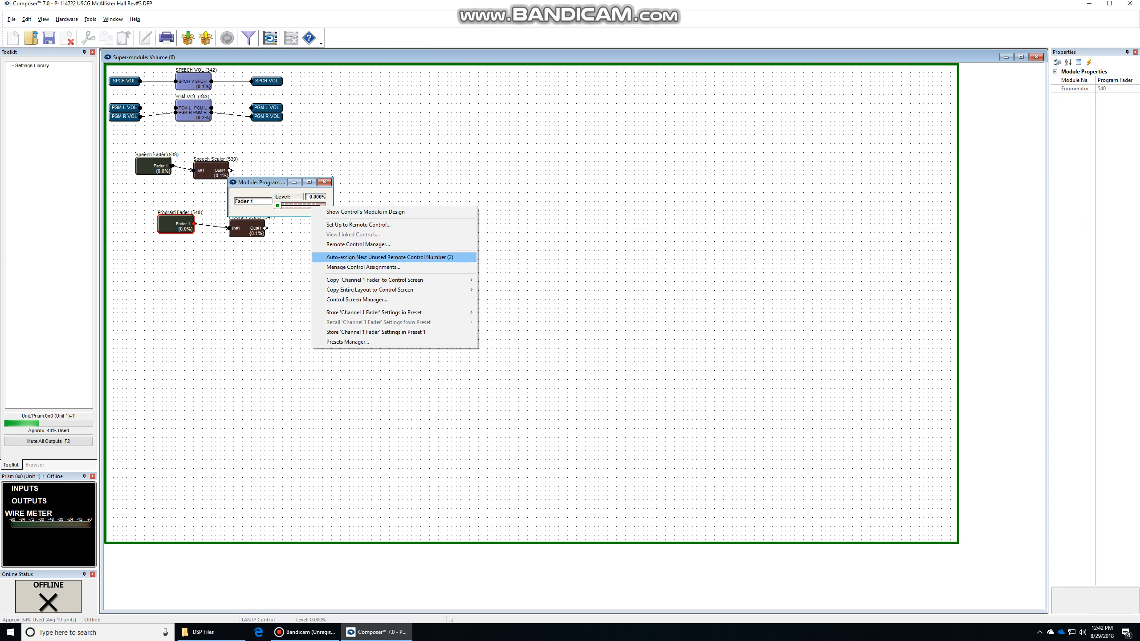
click(390, 257)
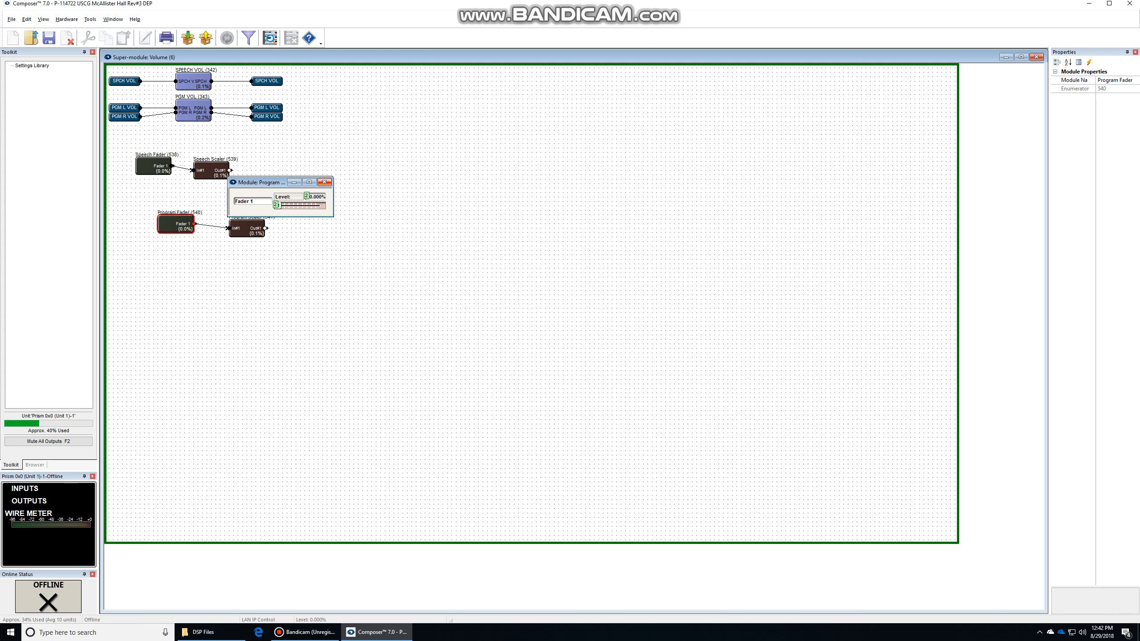
click(324, 183)
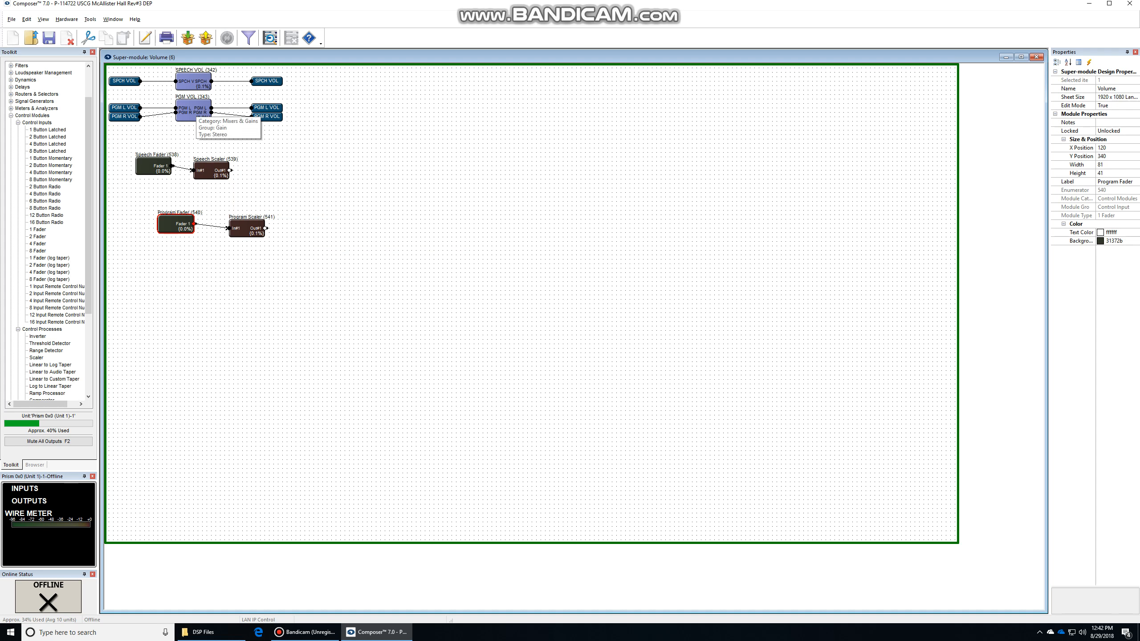
Step: Try linking the two PGM VOL channels, and set the module's master fader to about -5.5 dB
double_click(193, 112)
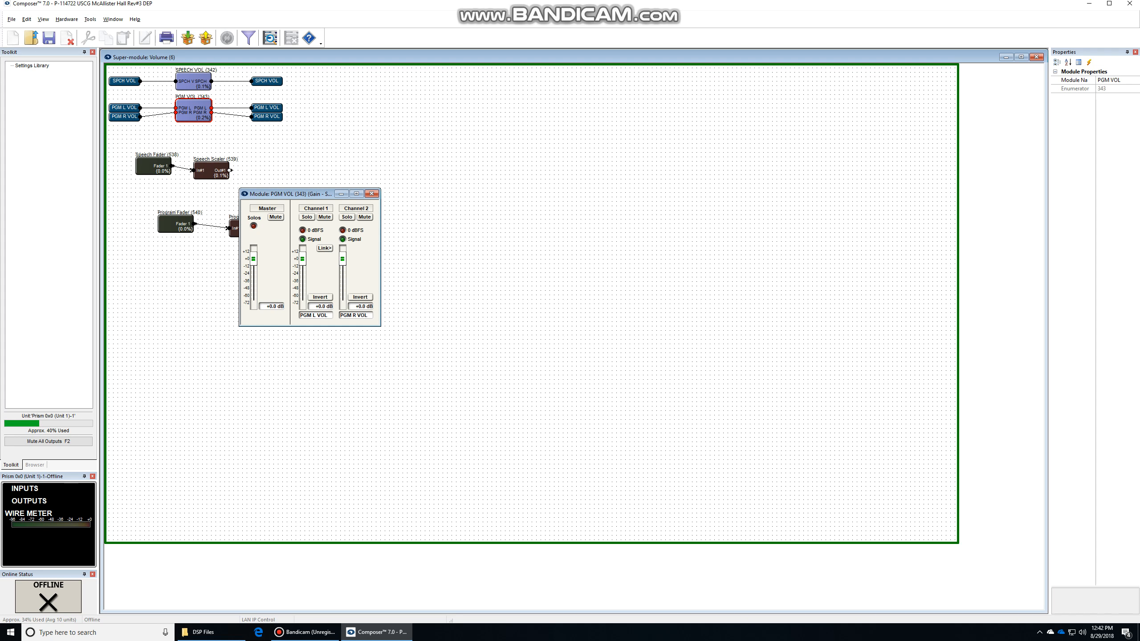
click(324, 248)
mouse_move(253, 259)
mouse_down()
mouse_move(254, 283)
mouse_move(253, 255)
mouse_up()
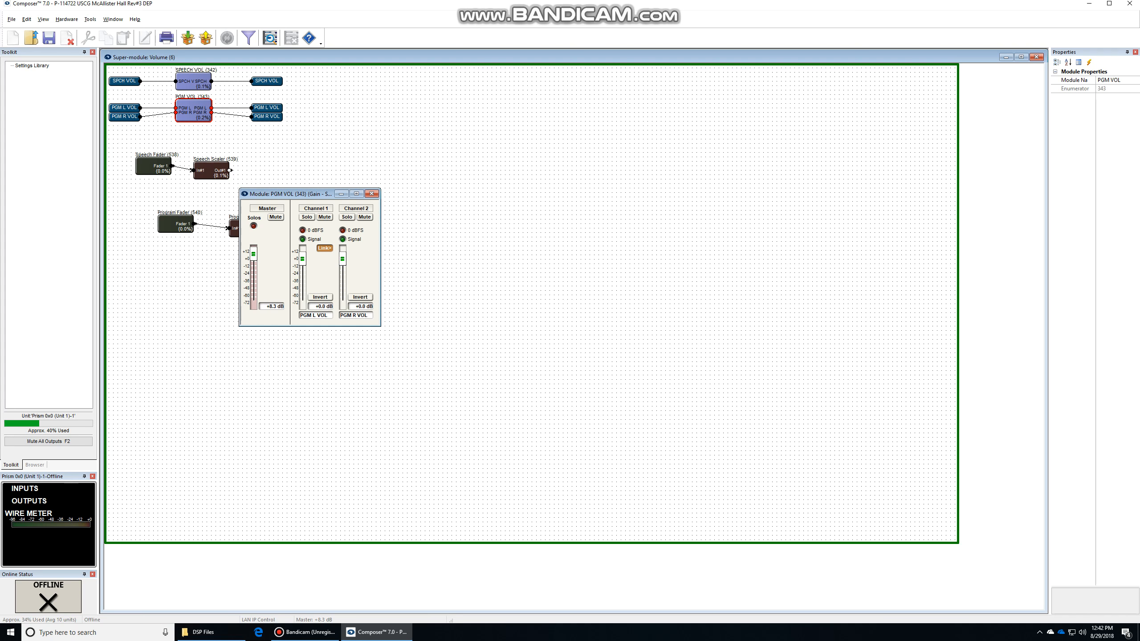
click(324, 248)
mouse_move(253, 254)
mouse_down()
mouse_move(254, 283)
mouse_move(253, 262)
mouse_up()
Step: Set up PGM VOL's master fader for remote control by the Program Scaler's Out#1 control signal, and close the gain window
right_click(254, 265)
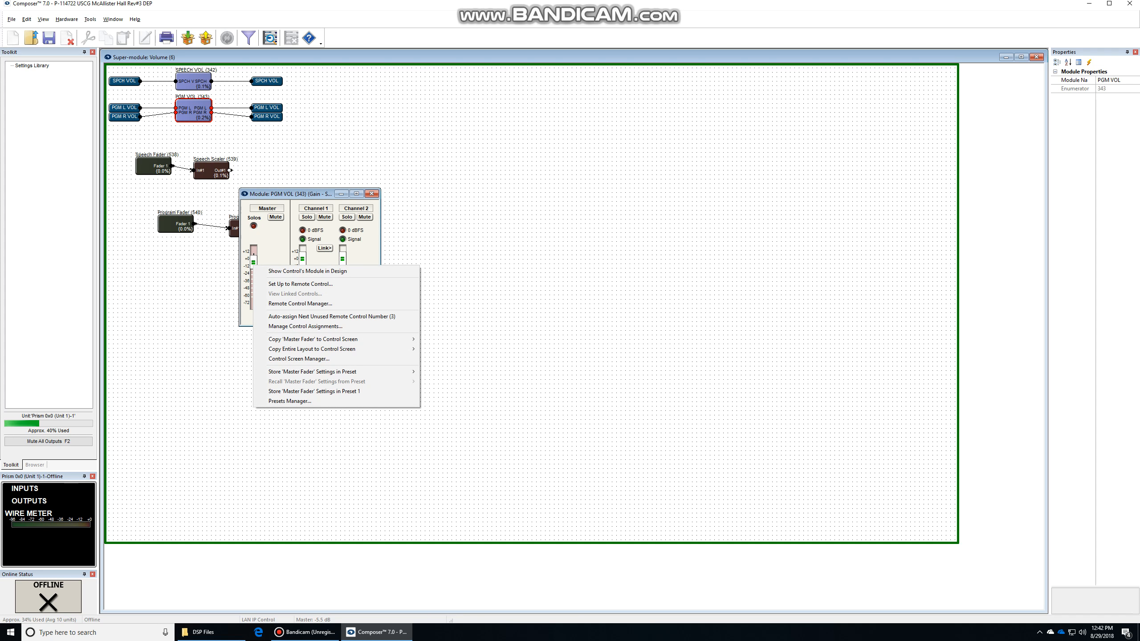
click(300, 284)
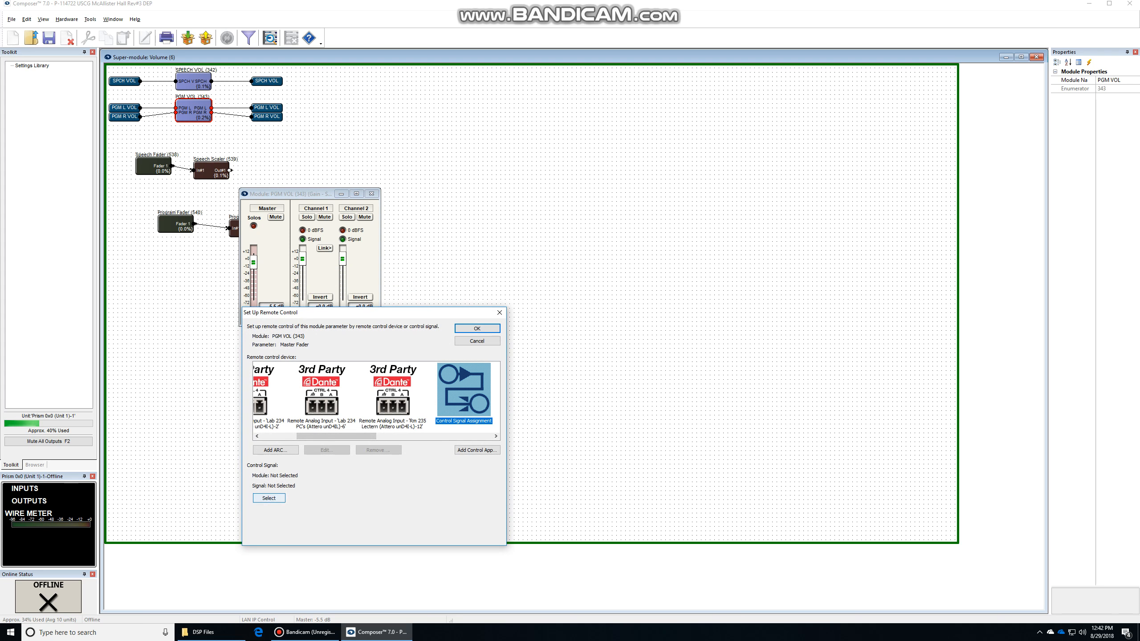
click(269, 498)
click(292, 421)
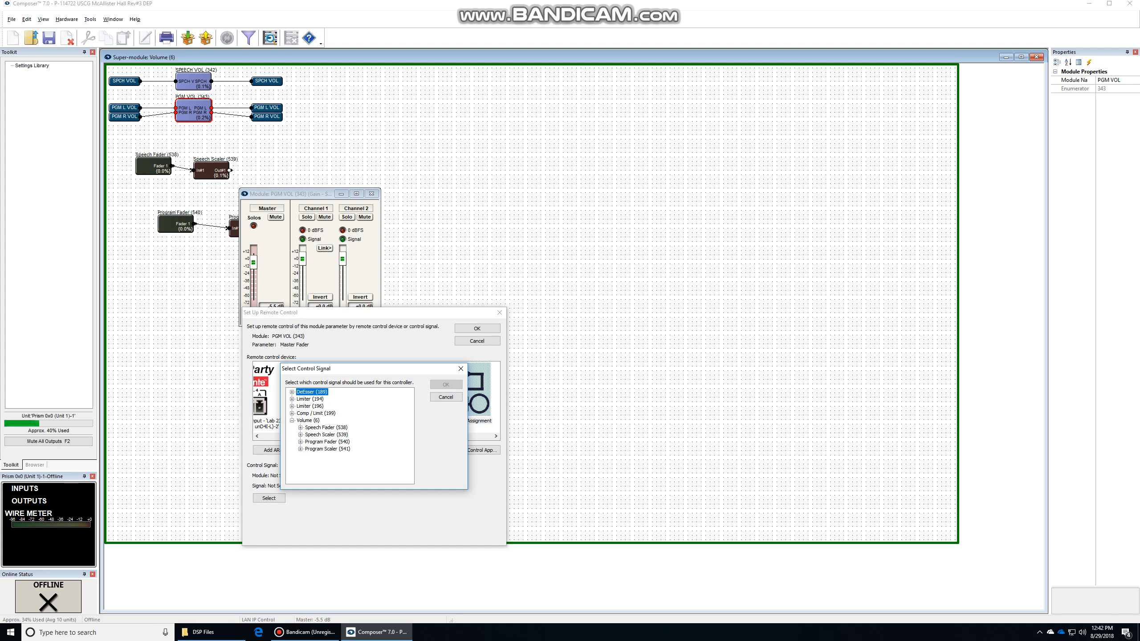
click(300, 449)
click(320, 456)
click(446, 385)
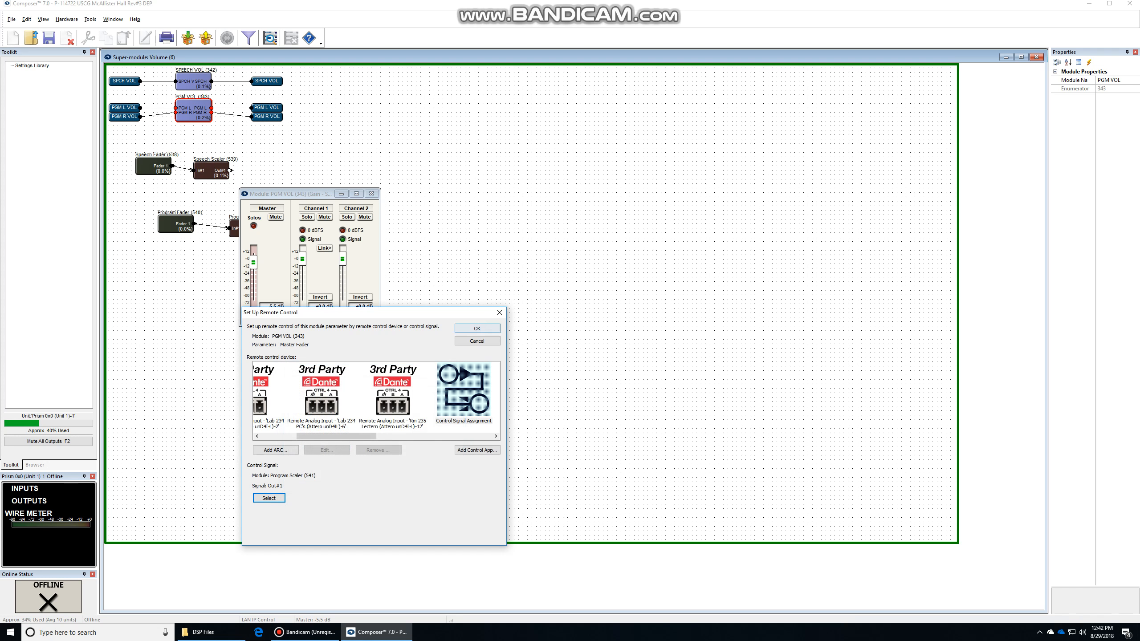
click(477, 329)
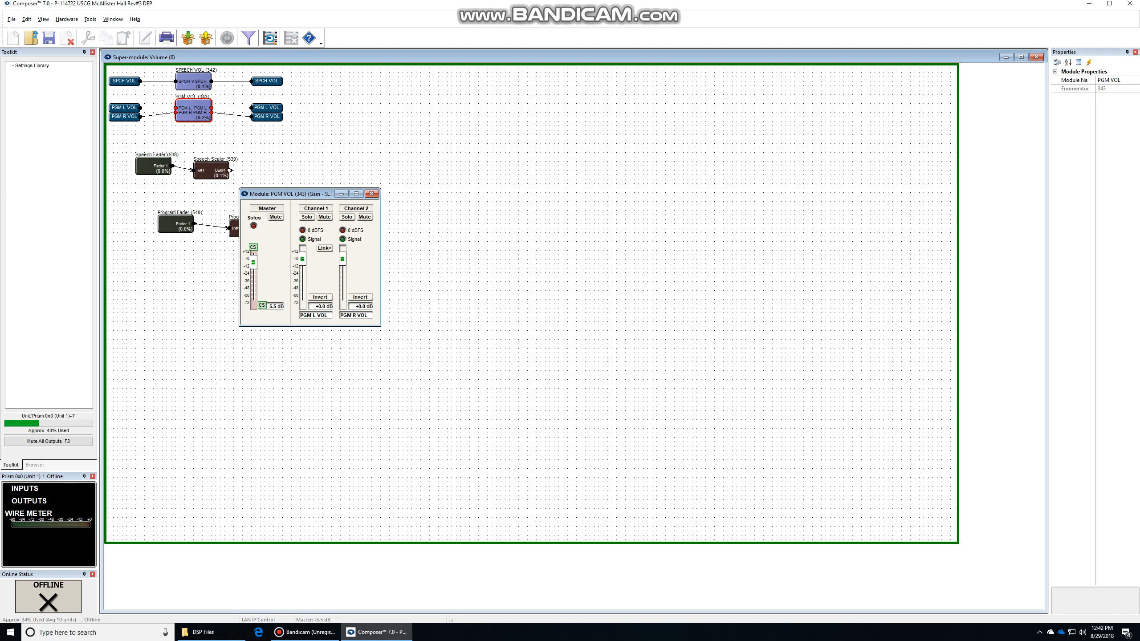
click(372, 194)
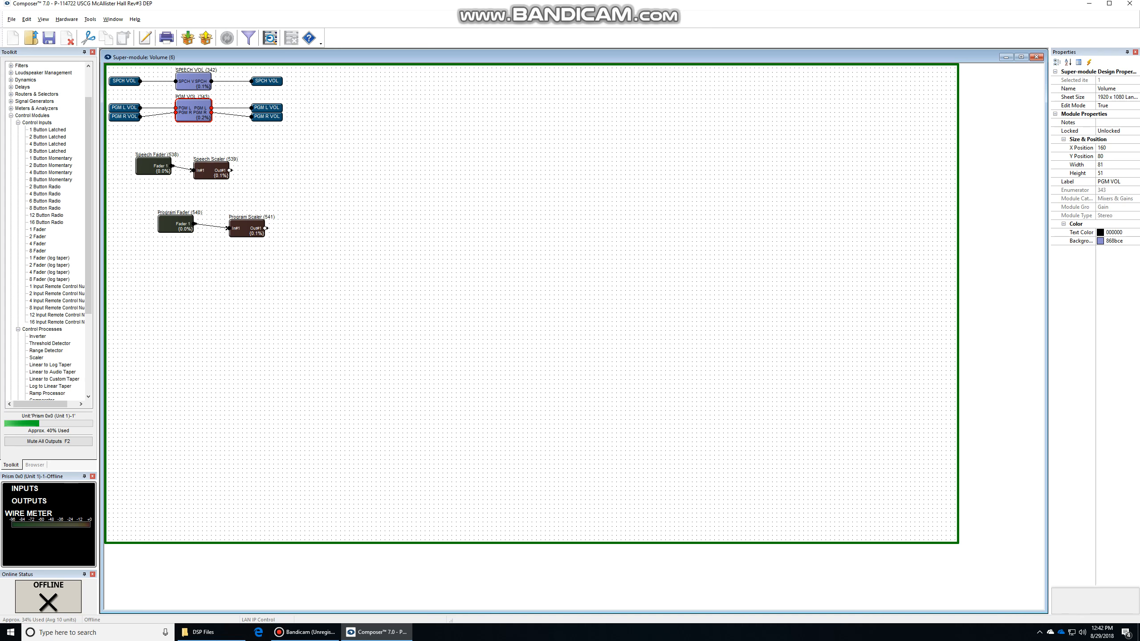
Step: Examine the levels and remote control numbers of the Speech Fader and Program Fader, and close both control windows
double_click(154, 166)
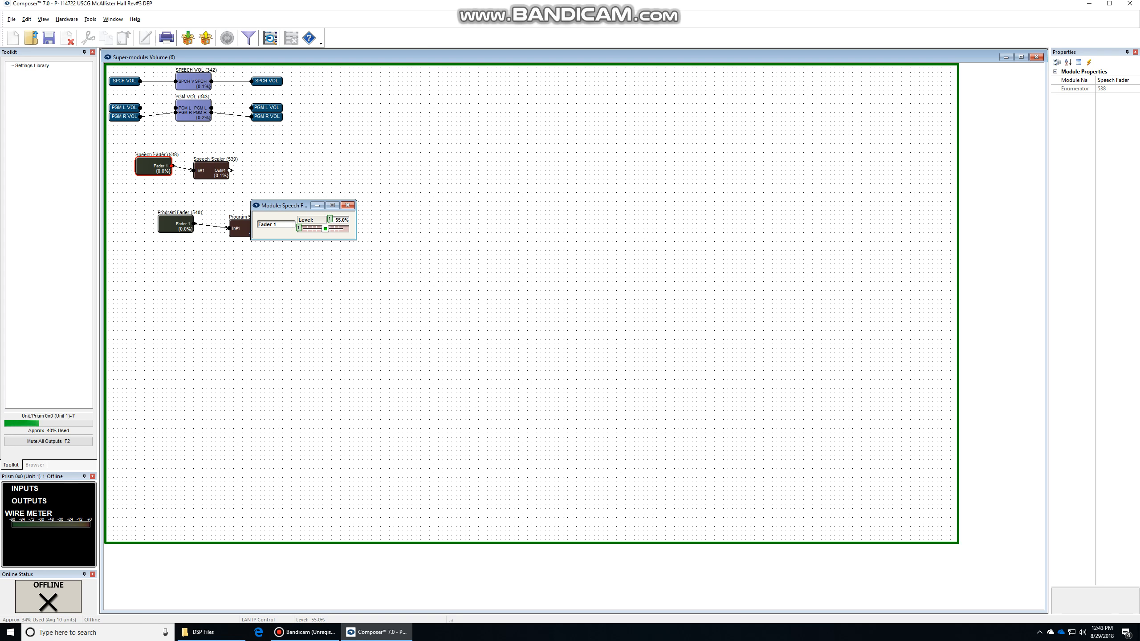
double_click(175, 224)
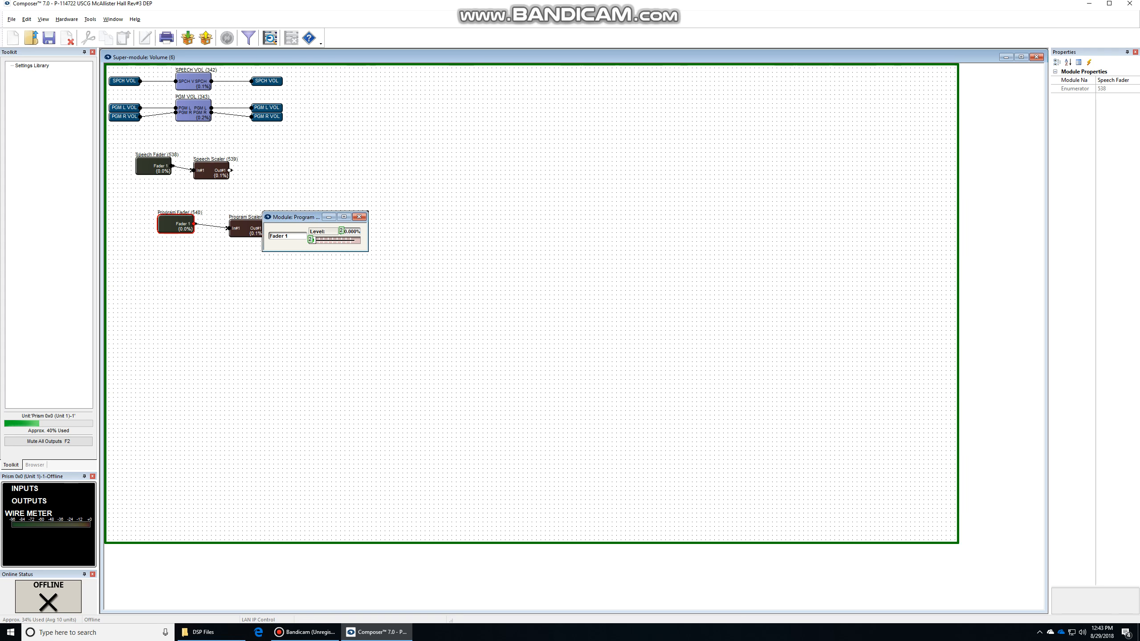
drag(292, 217, 450, 292)
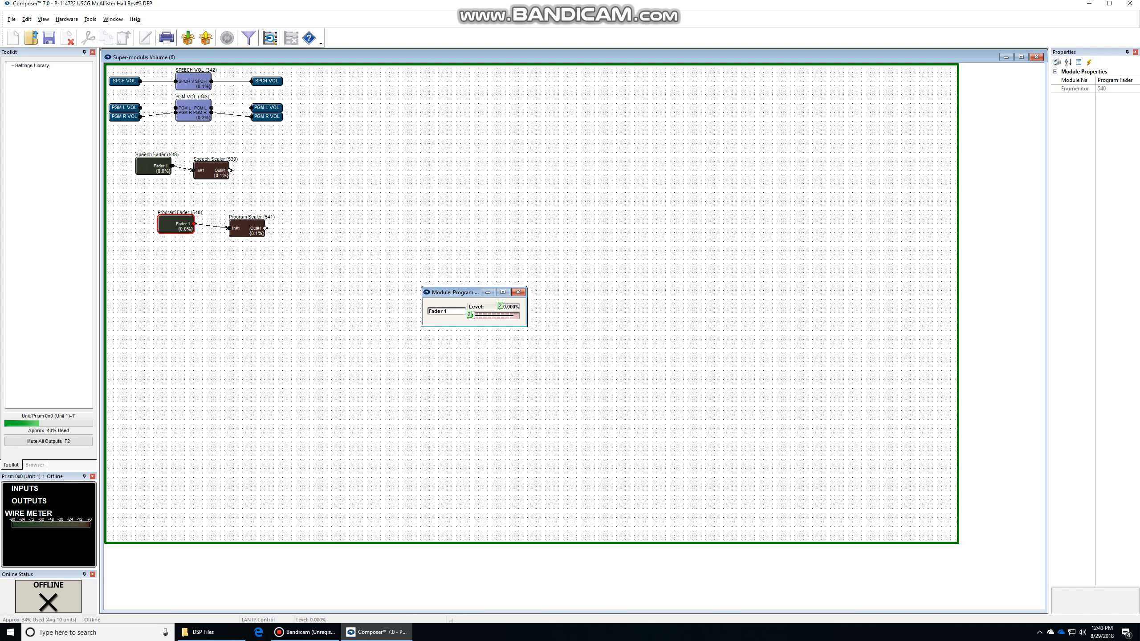
double_click(153, 166)
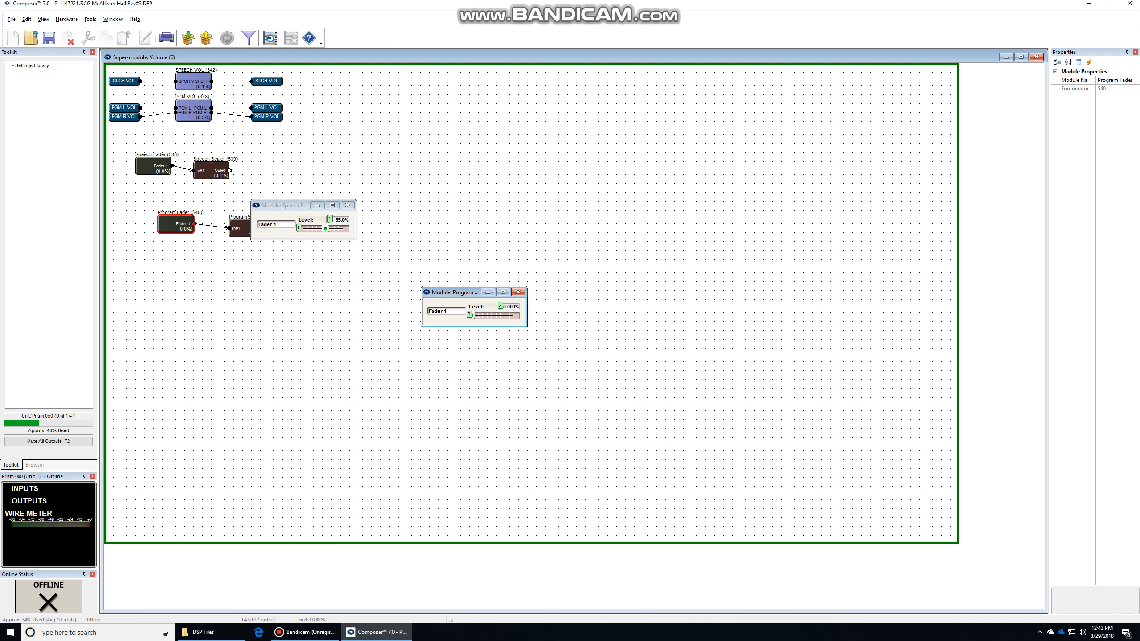
click(518, 292)
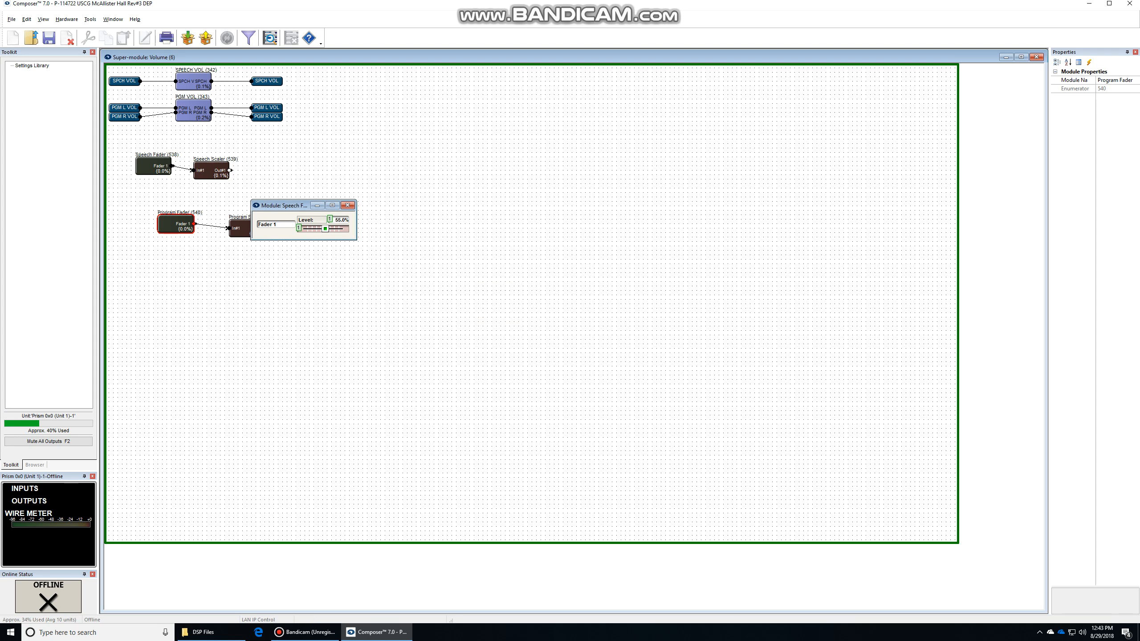
click(348, 205)
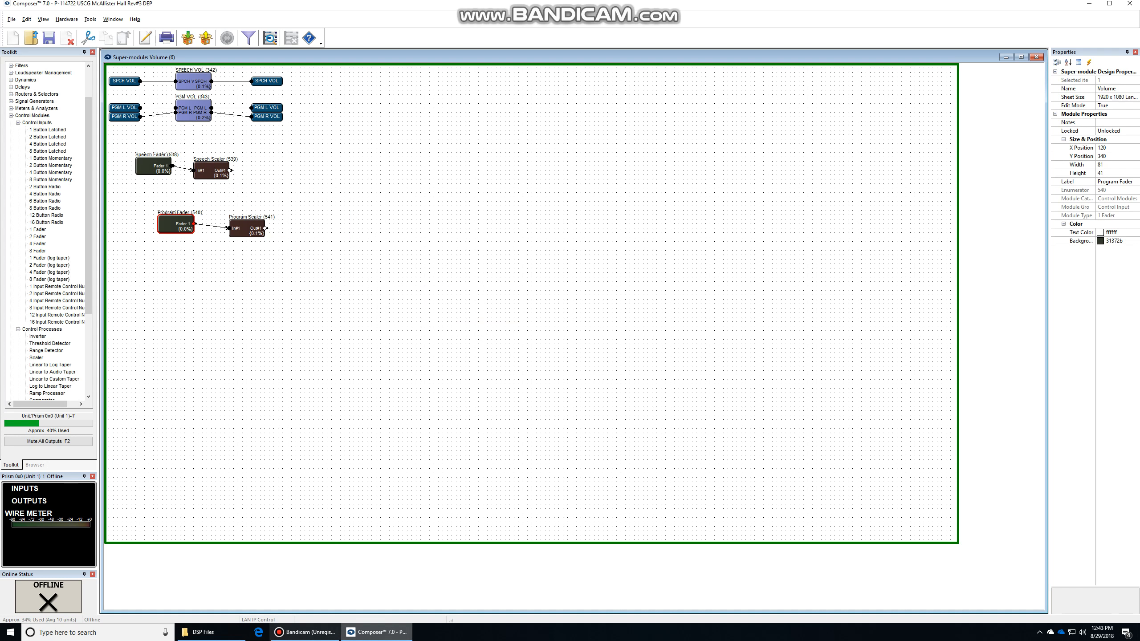